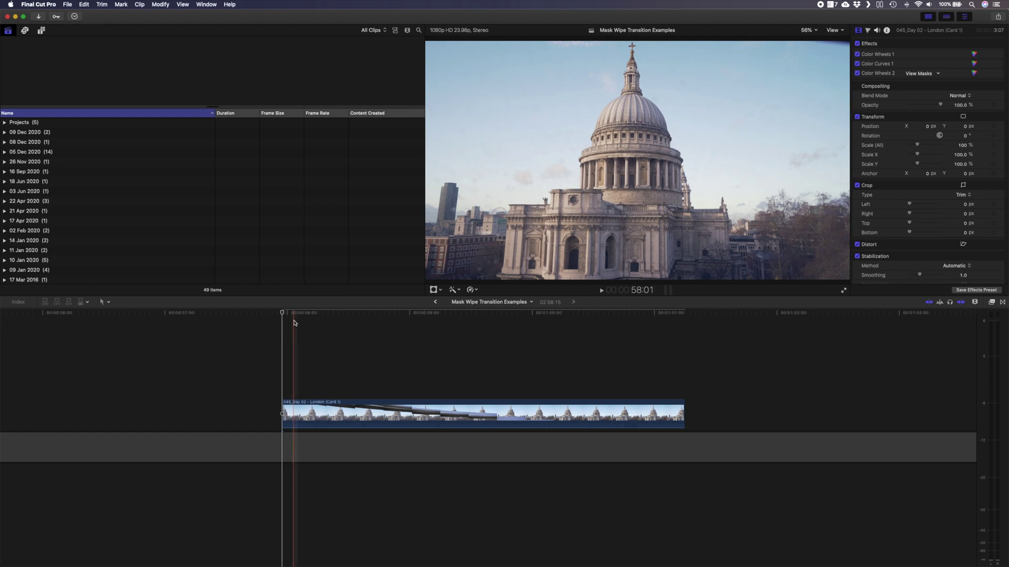
# Add a marker where the railing crosses, move the playhead to 59:17, and ready the Effects search
pyautogui.click(419, 315)
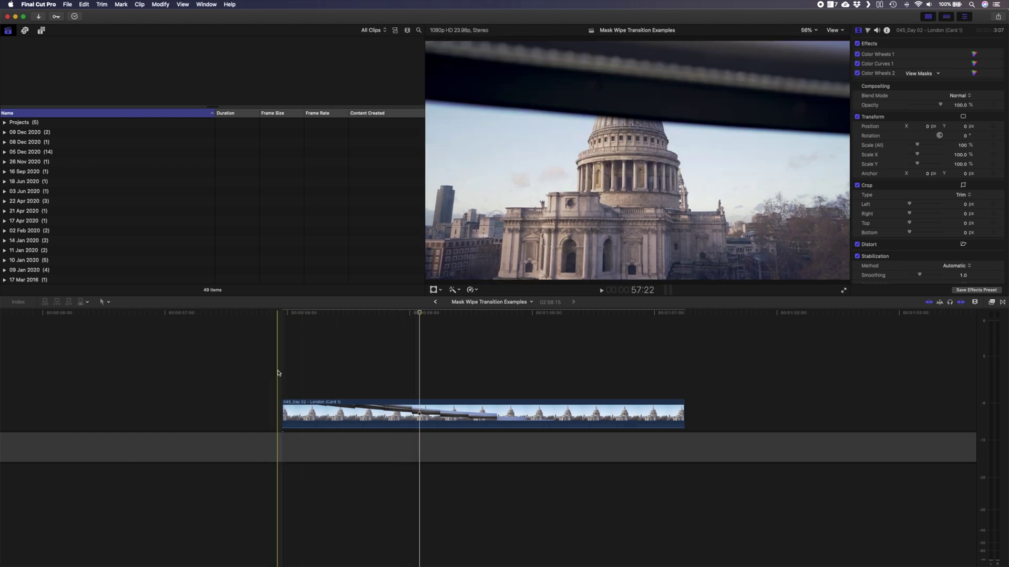
pyautogui.press('m')
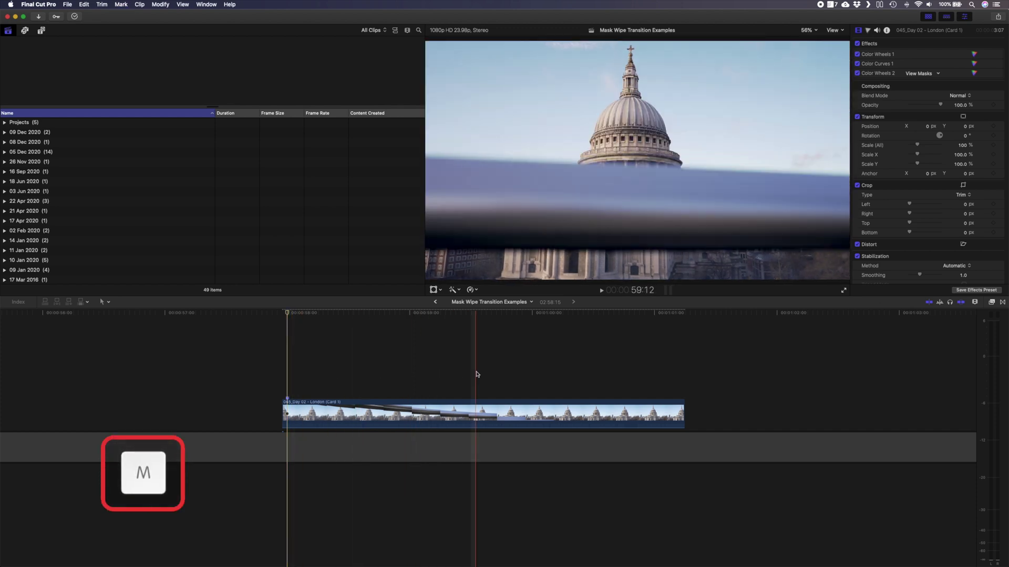
pyautogui.click(500, 373)
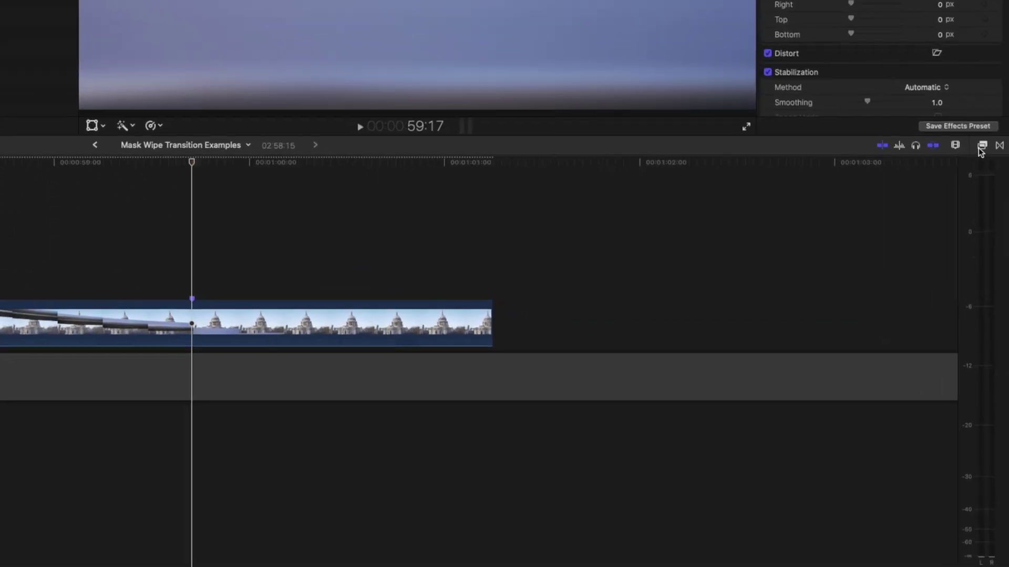
pyautogui.click(980, 149)
pyautogui.click(824, 557)
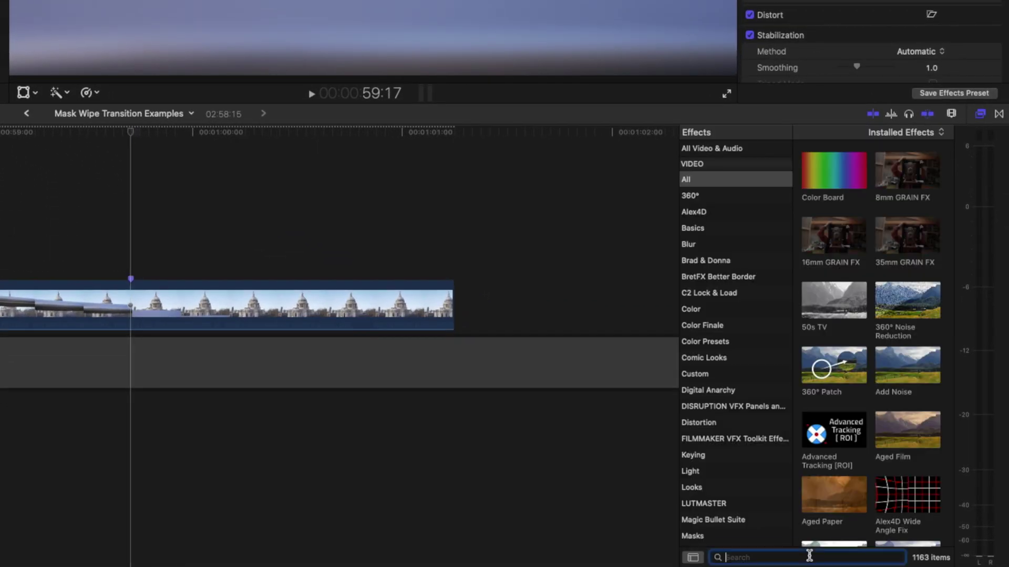
# Search effects for 'draw', apply Draw Mask to the St Paul's clip, and set viewer zoom to 50%
pyautogui.write('draw')
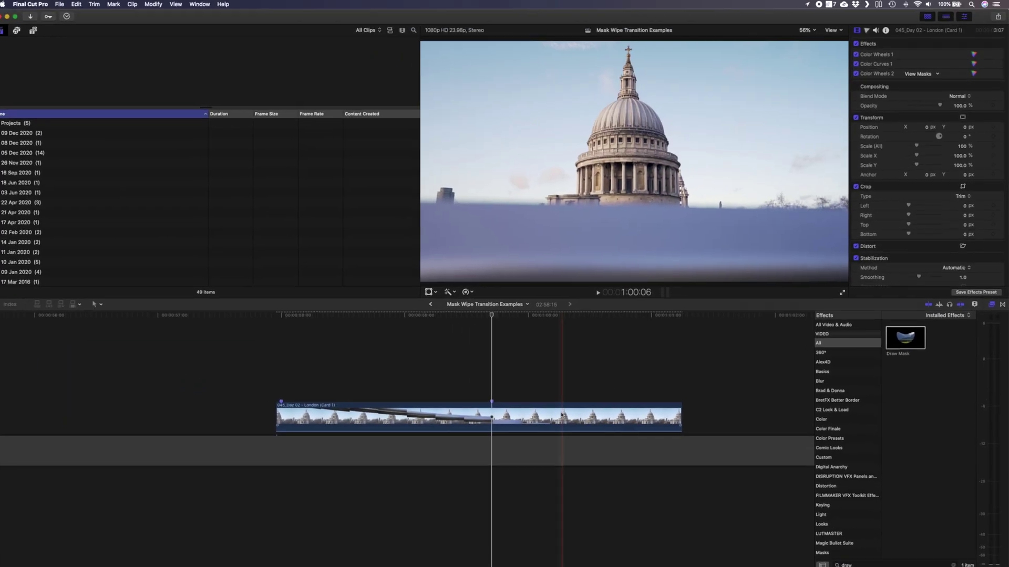
pyautogui.moveTo(561, 415); pyautogui.dragTo(562, 415)
pyautogui.click(806, 30)
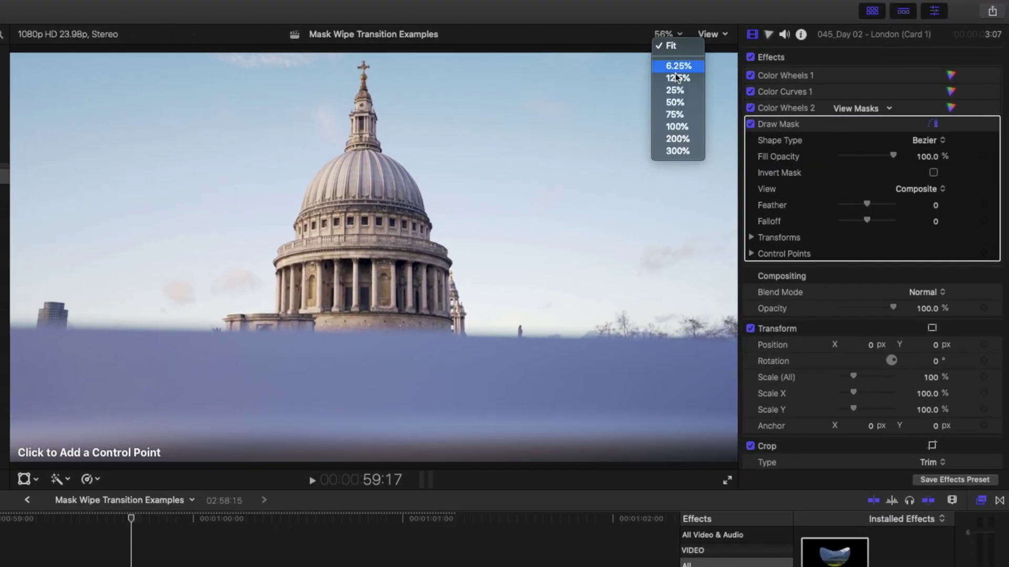
pyautogui.click(676, 103)
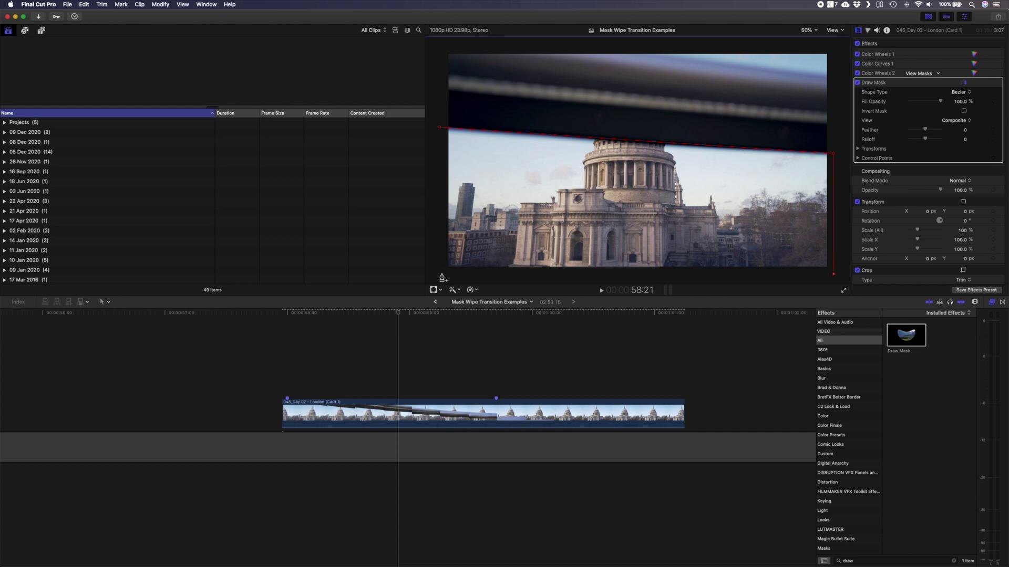
# Close the mask along the railing edge, invert it, set Feather to 35, and set View to Original
pyautogui.click(440, 129)
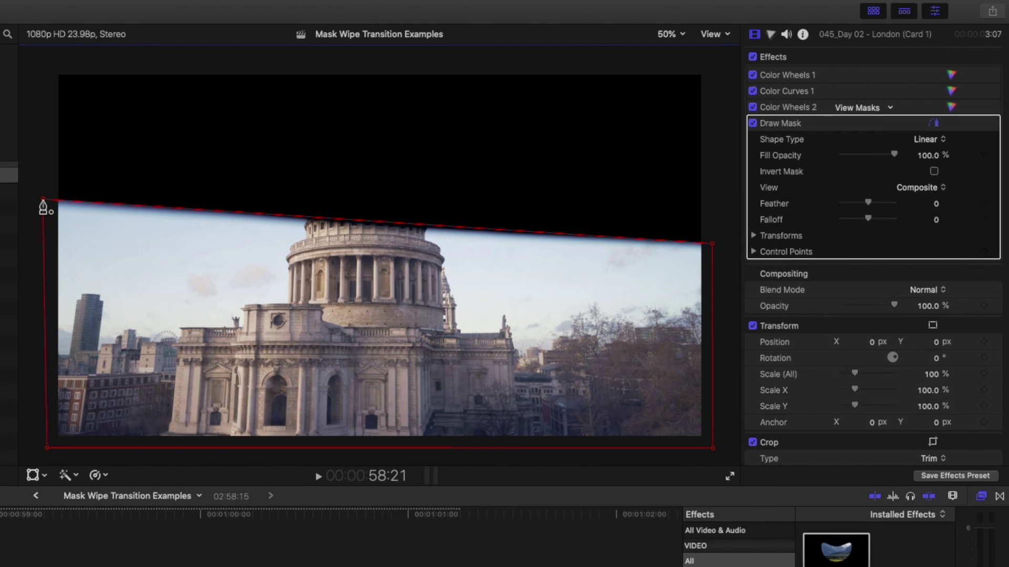
pyautogui.click(933, 173)
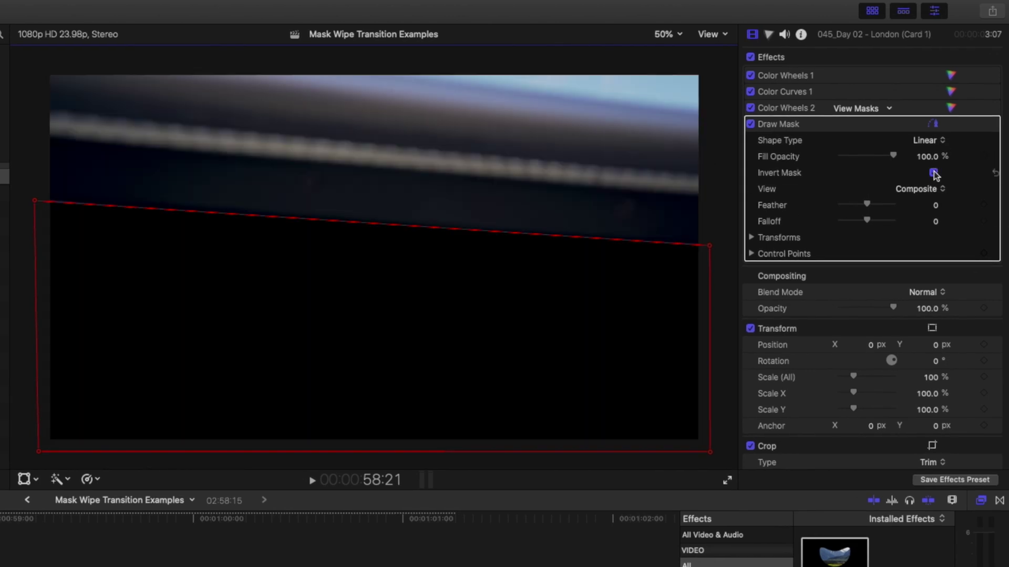
pyautogui.click(935, 205)
pyautogui.write('35.')
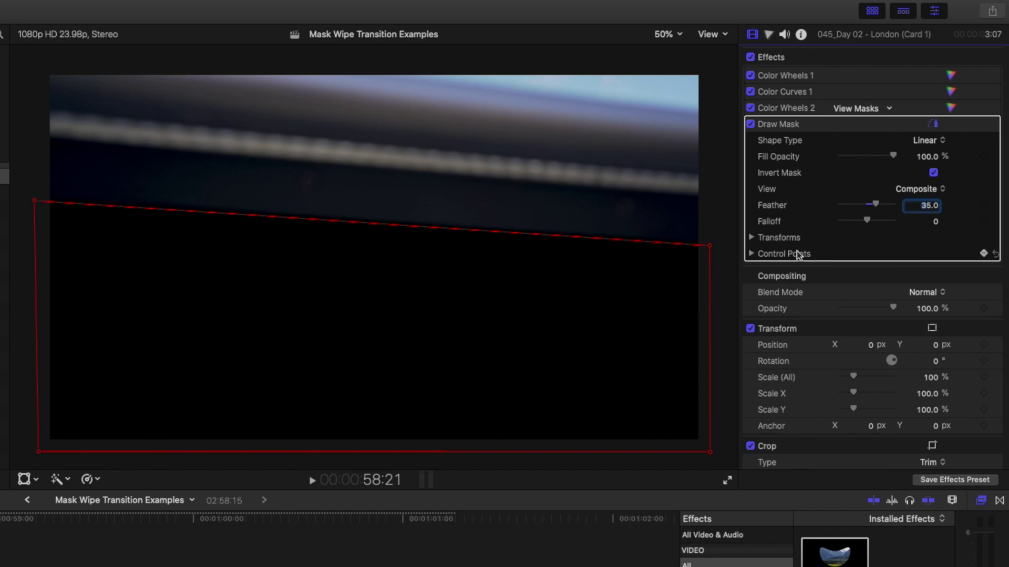
pyautogui.click(752, 254)
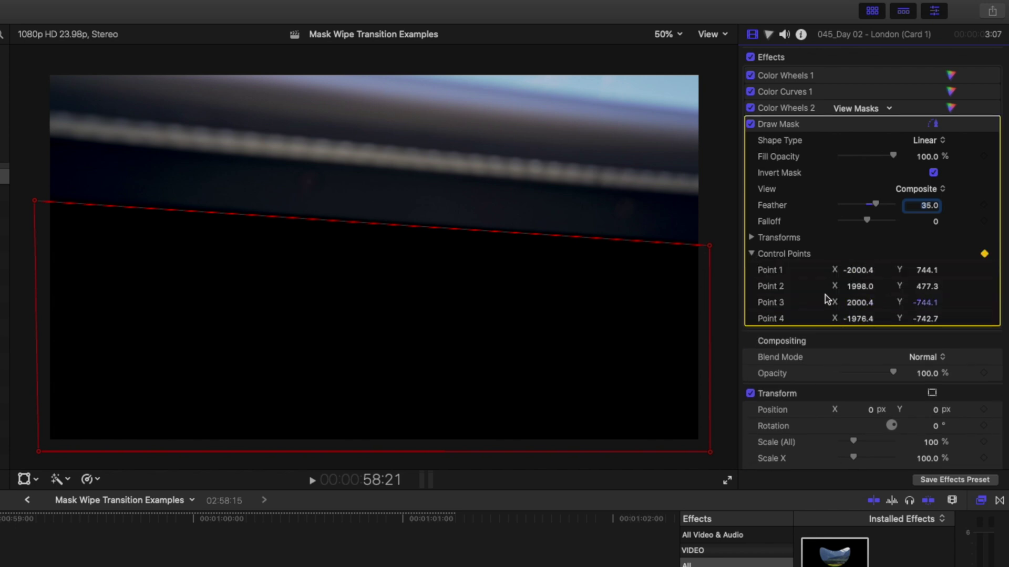
pyautogui.click(753, 254)
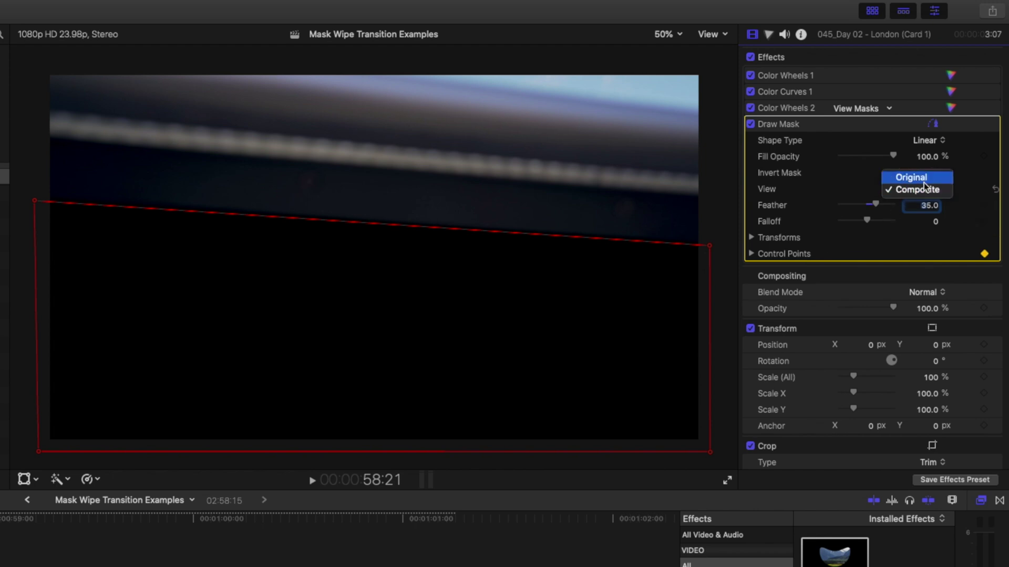
pyautogui.click(925, 181)
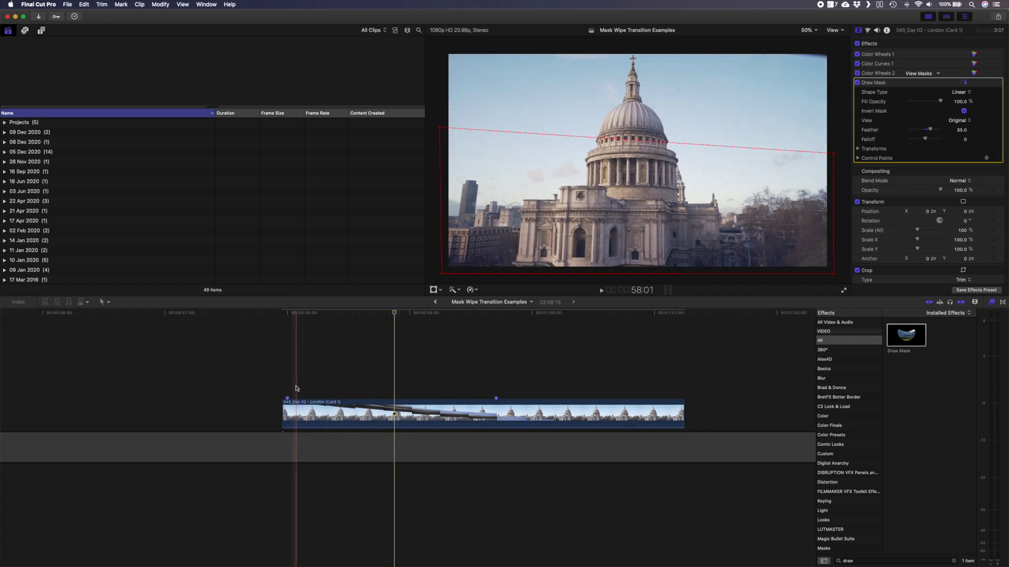
# Keyframe both mask points dragged up to the frame's top edge, and show the Video Animation lanes
pyautogui.click(289, 410)
pyautogui.moveTo(430, 122); pyautogui.dragTo(838, 158)
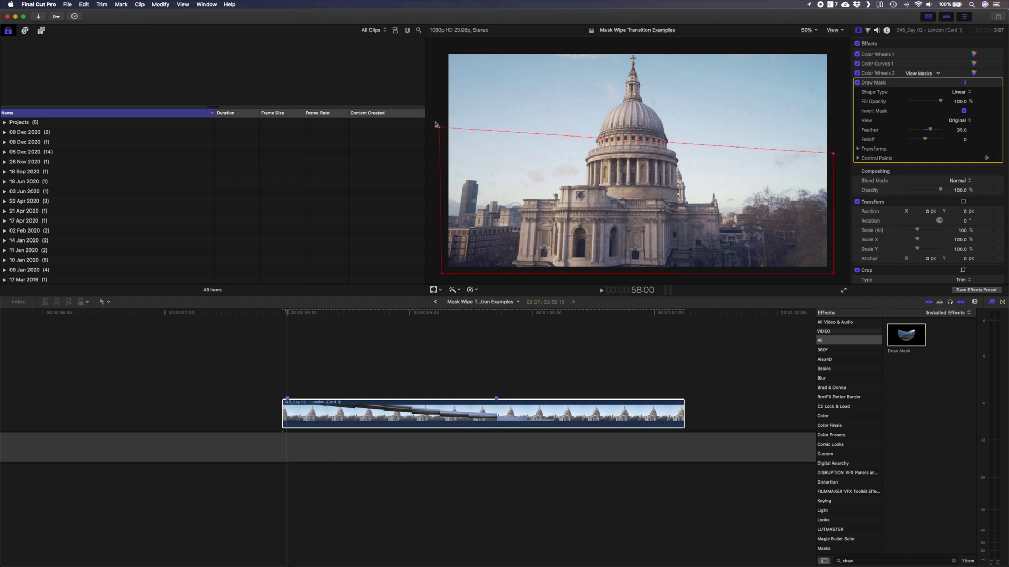
pyautogui.moveTo(440, 129); pyautogui.dragTo(437, 46)
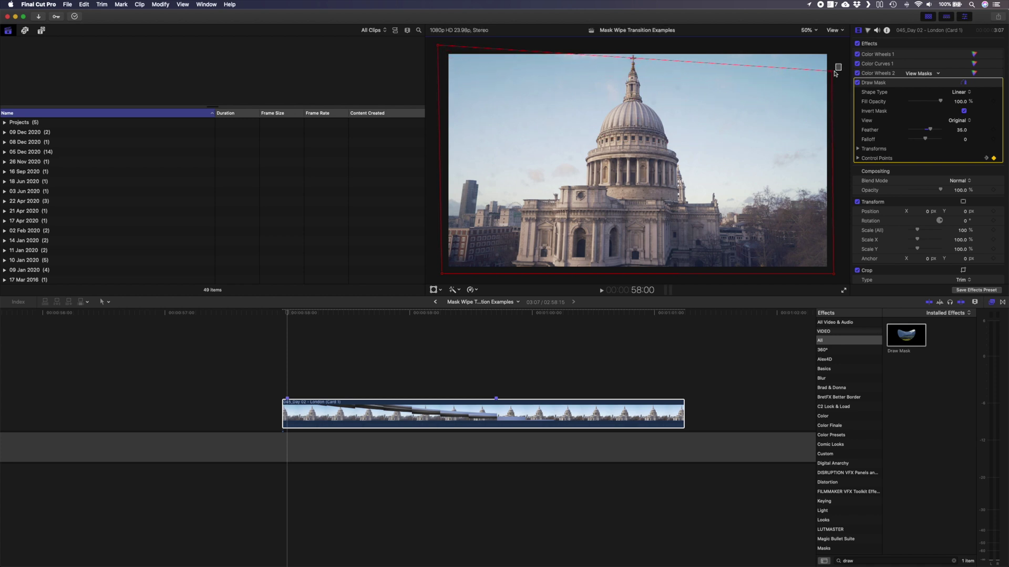
pyautogui.moveTo(834, 74); pyautogui.dragTo(837, 55)
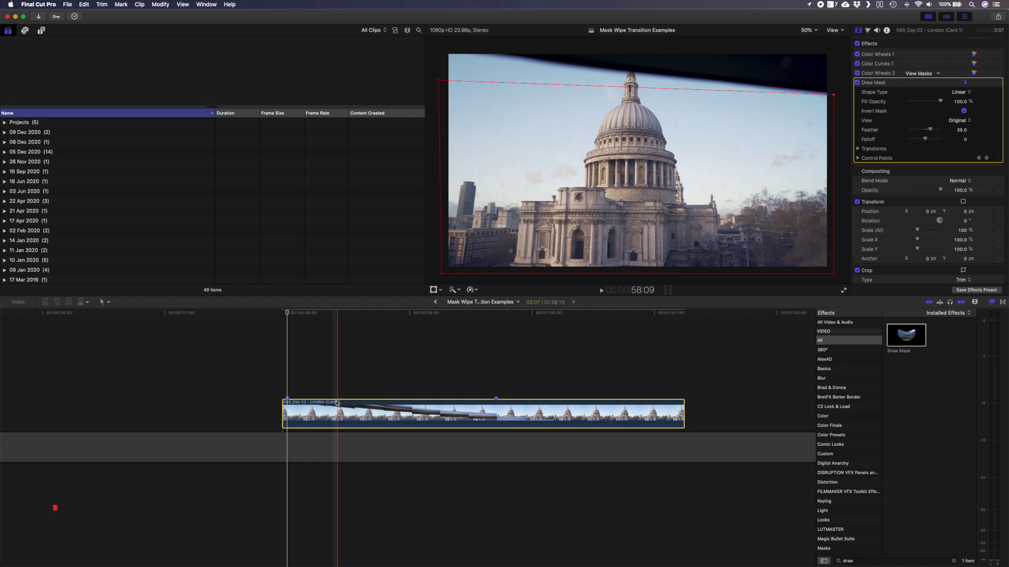
pyautogui.hotkey('ctrl', 'v')
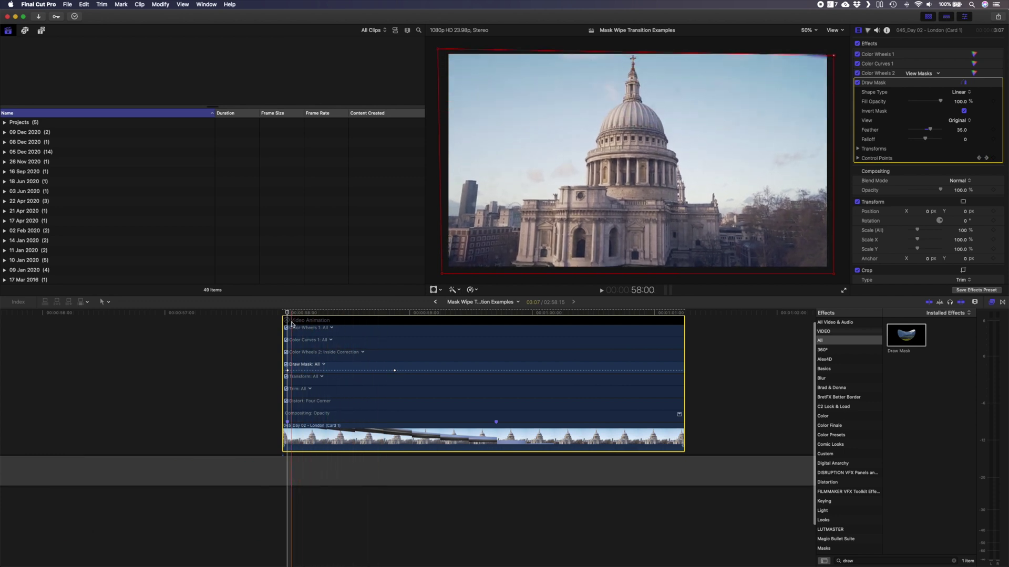
# Raise both mask points slightly and check the framing at 25%, then 50% viewer zoom
pyautogui.moveTo(441, 47); pyautogui.dragTo(440, 37)
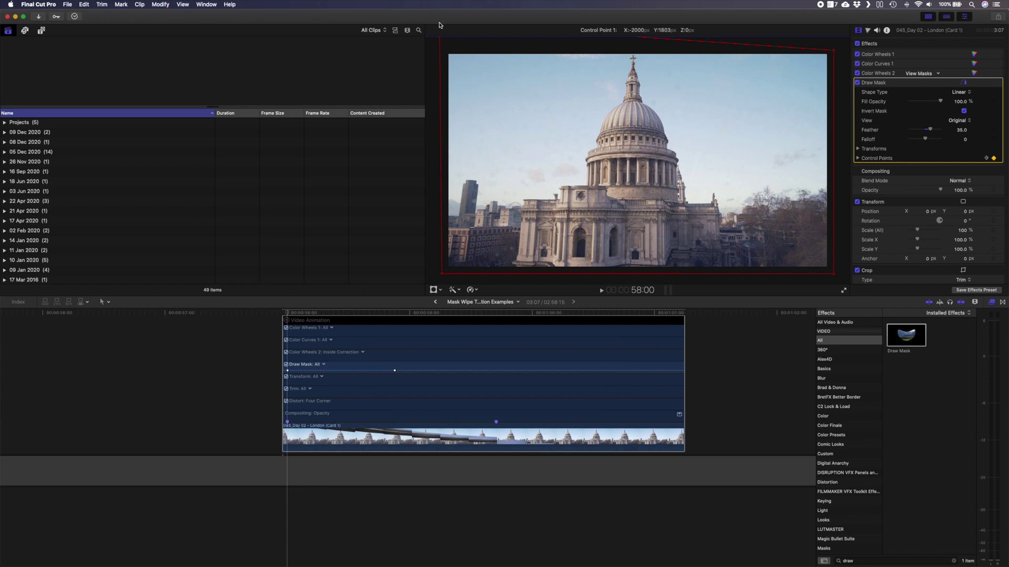
pyautogui.moveTo(833, 51); pyautogui.dragTo(832, 48)
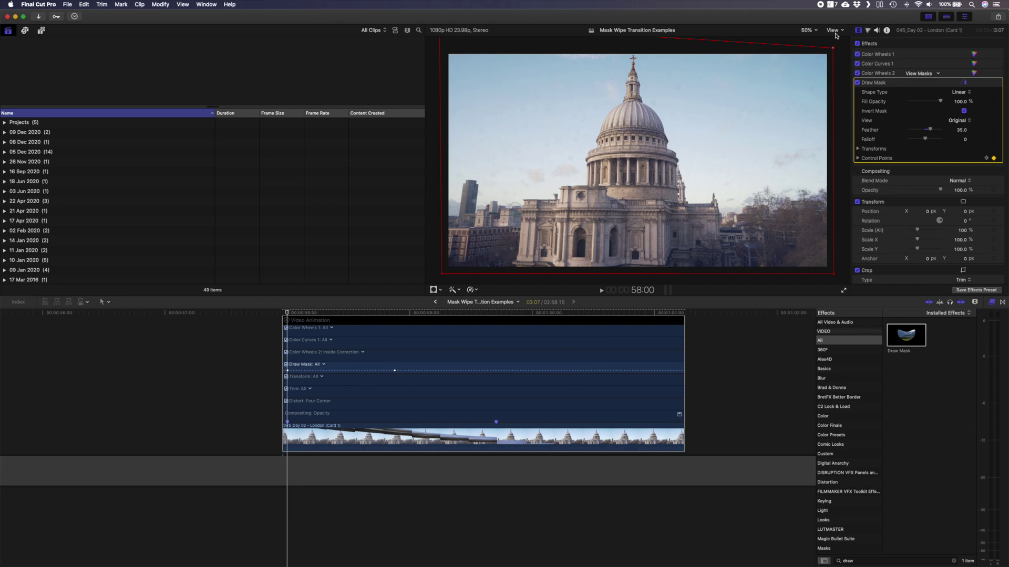
pyautogui.click(816, 33)
pyautogui.click(813, 63)
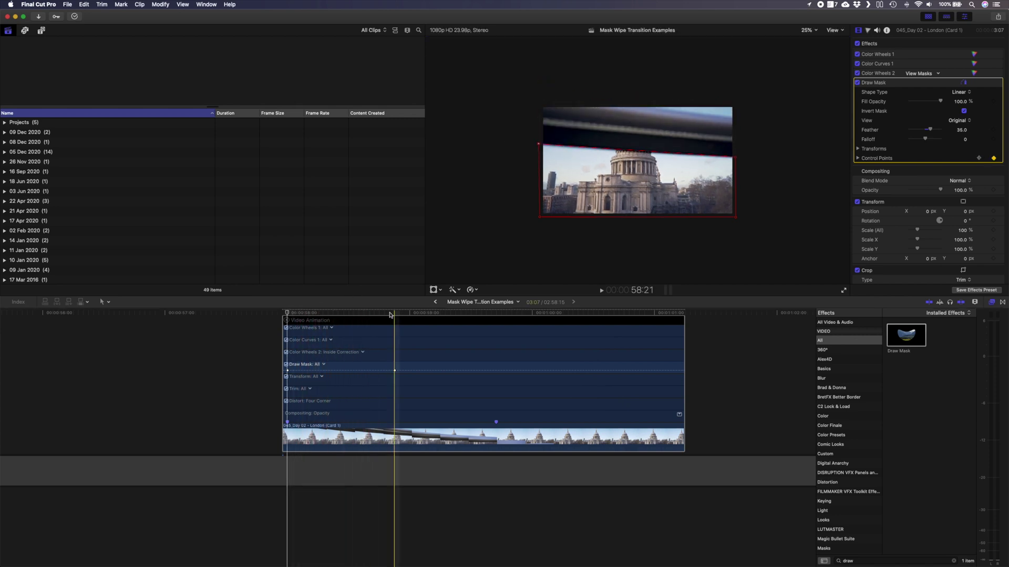
pyautogui.click(808, 30)
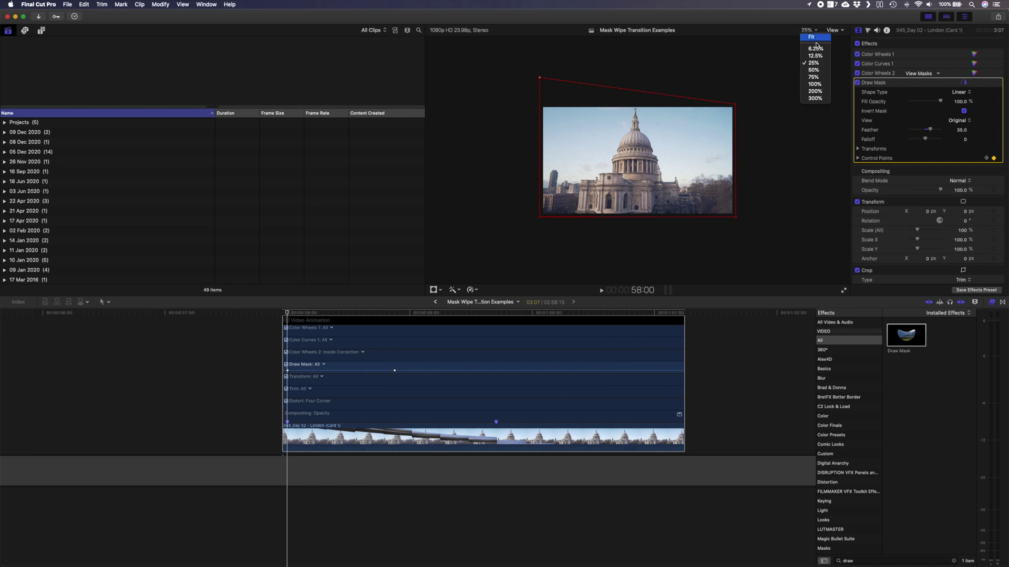
pyautogui.click(813, 70)
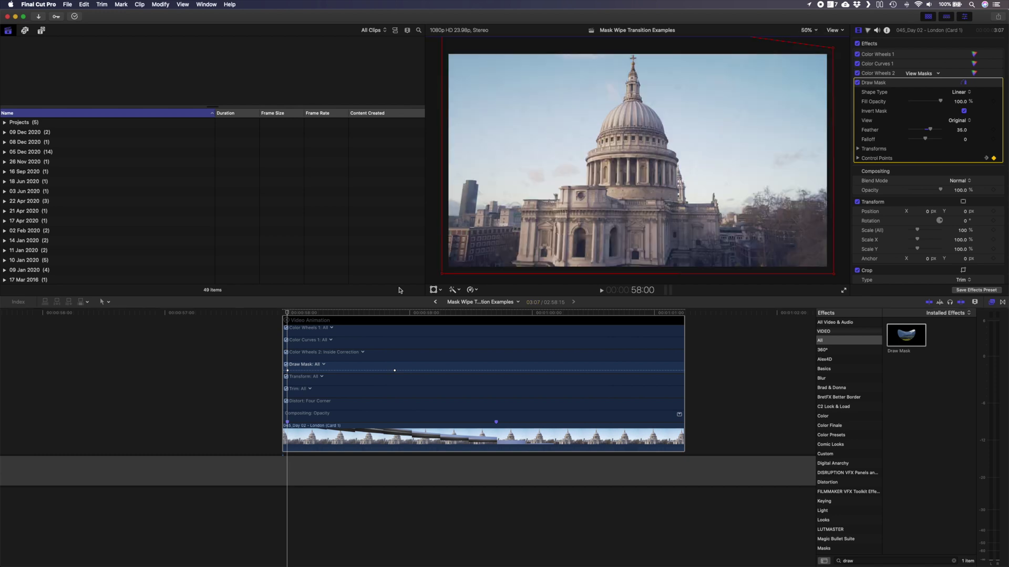
# Keyframe the left and right mask points at nearby frames, rechecking at 25% and 50% zoom
pyautogui.click(333, 314)
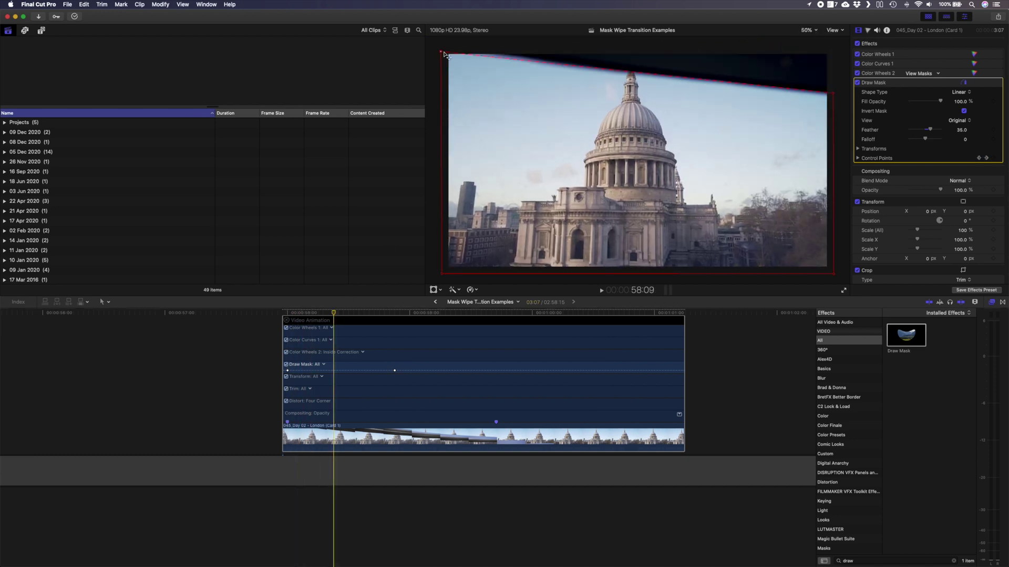
pyautogui.moveTo(443, 54); pyautogui.dragTo(442, 52)
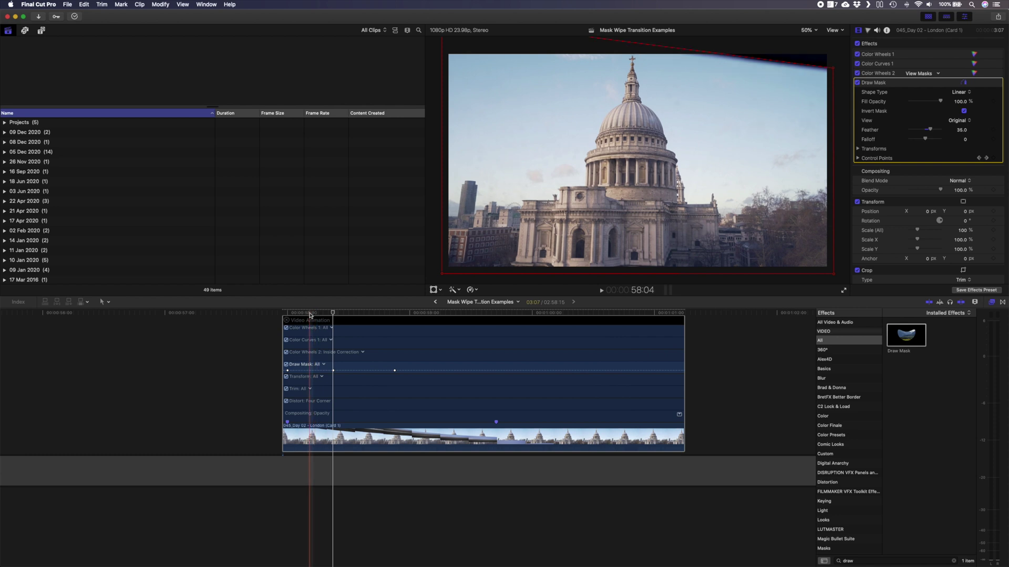
pyautogui.click(318, 313)
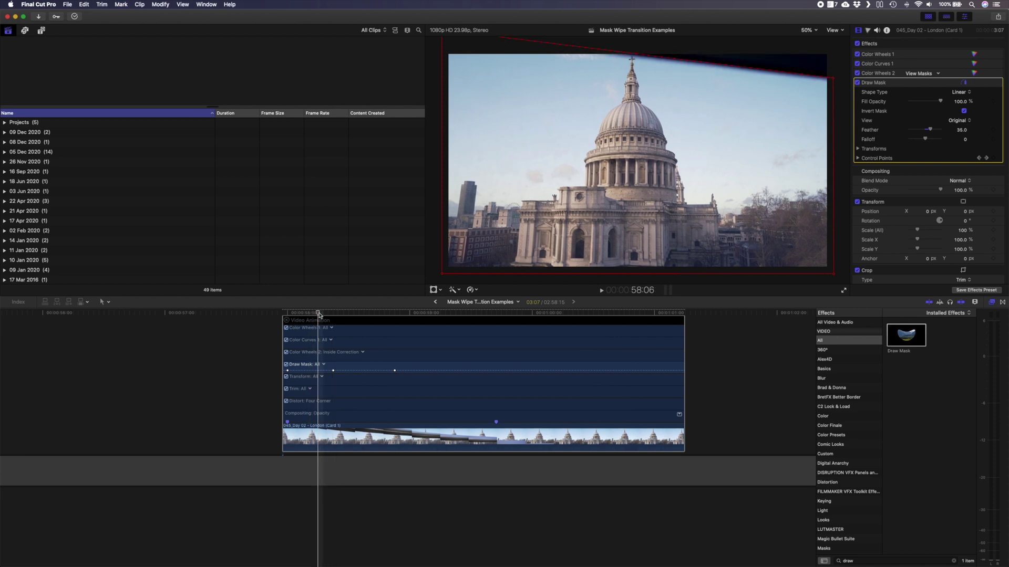
pyautogui.click(833, 79)
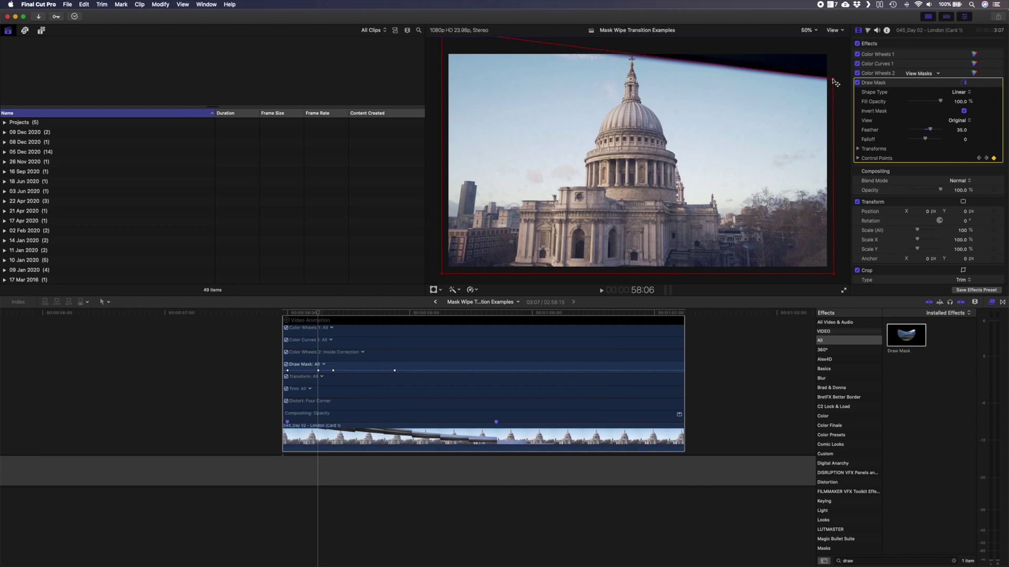
pyautogui.click(809, 30)
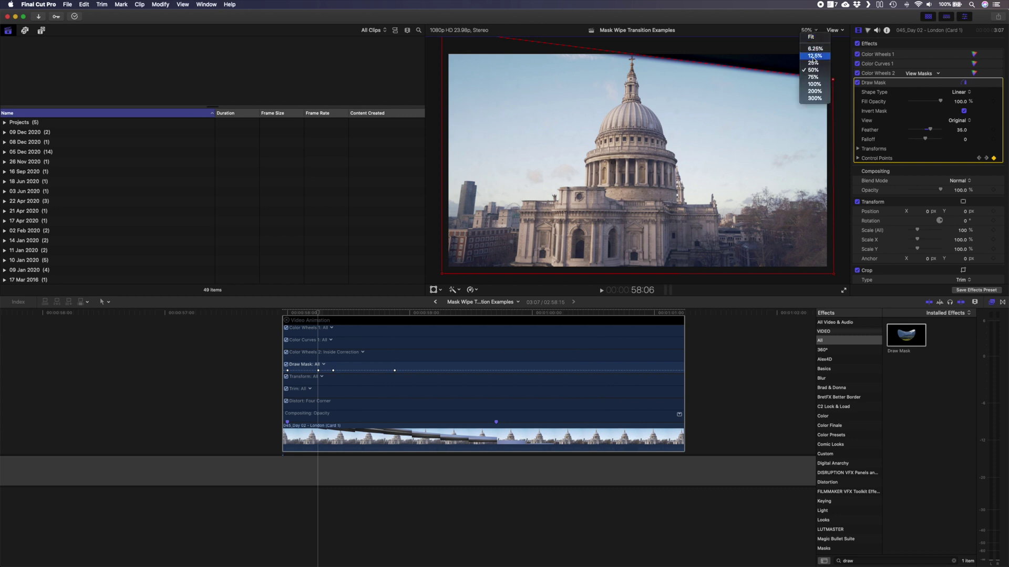
pyautogui.click(814, 64)
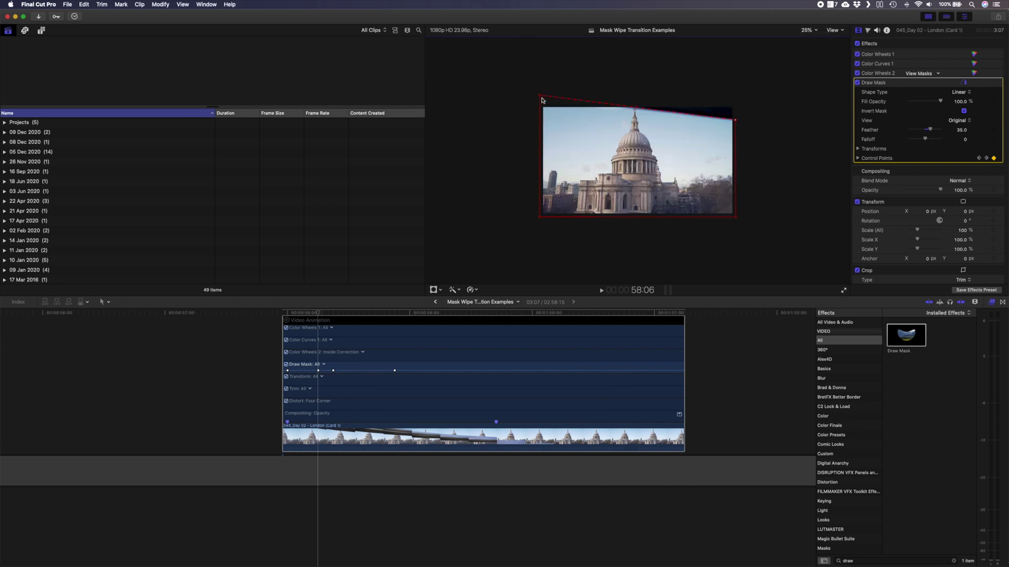
pyautogui.click(812, 31)
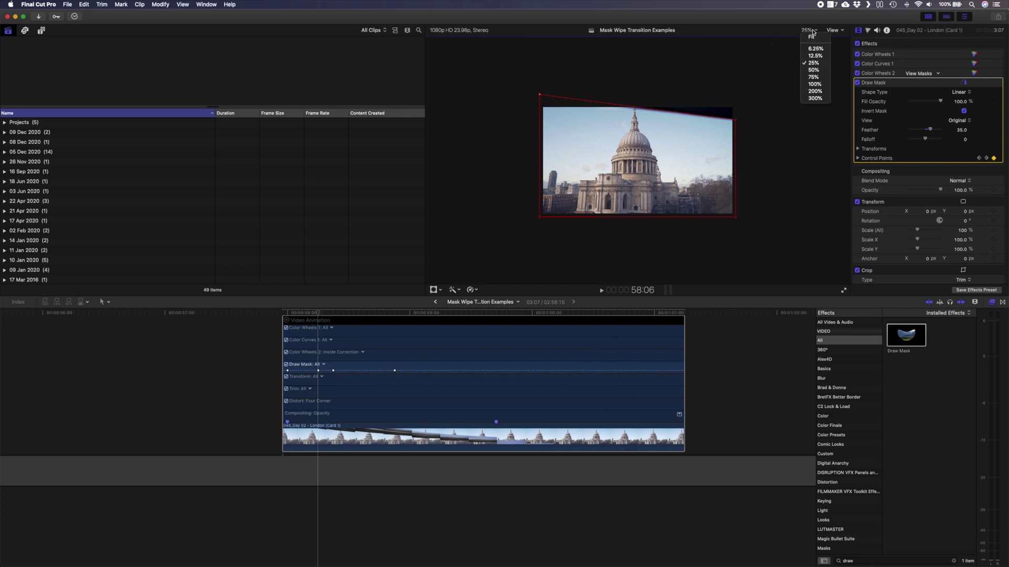
pyautogui.click(814, 69)
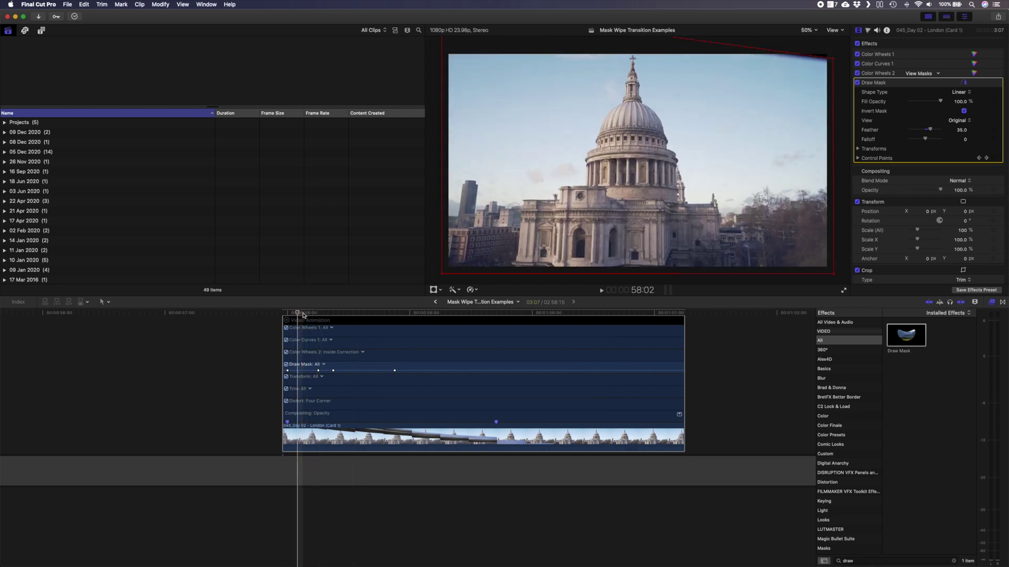
# Step a few frames forward and drag the mask edge down to the frame bottom
pyautogui.press('Right')
pyautogui.press('Right')
pyautogui.press('Right')
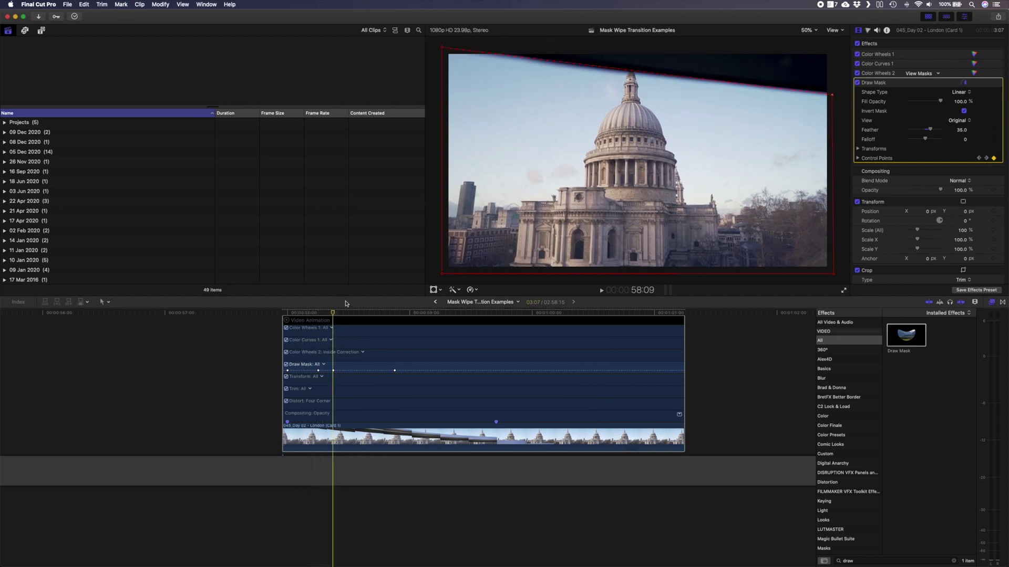
pyautogui.press('Right')
pyautogui.press('Right')
pyautogui.press('Right')
pyautogui.press('Right')
pyautogui.press('Right')
pyautogui.press('Right')
pyautogui.press('Right')
pyautogui.press('Right')
pyautogui.press('Right')
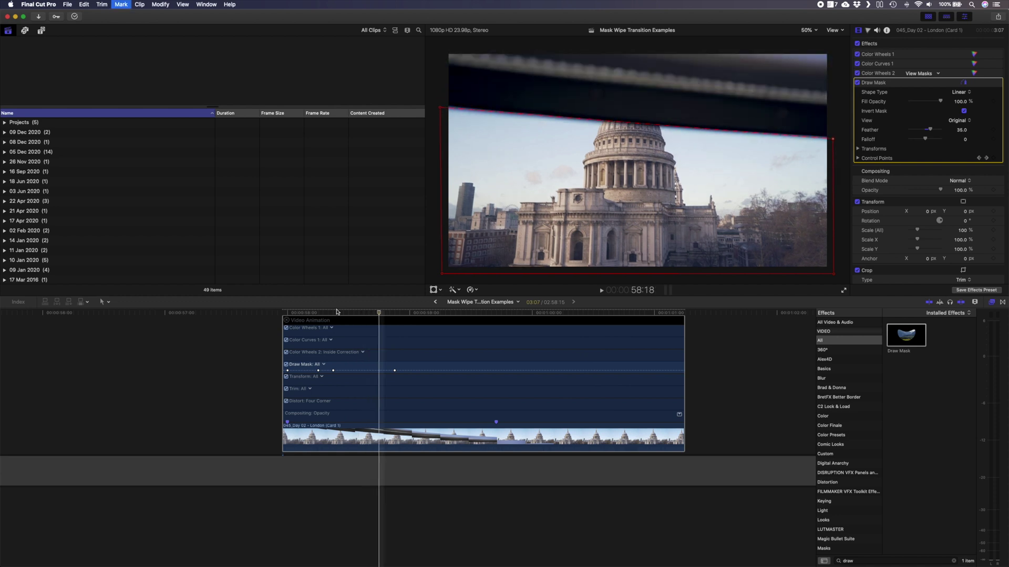
pyautogui.press('Right')
pyautogui.press('Right')
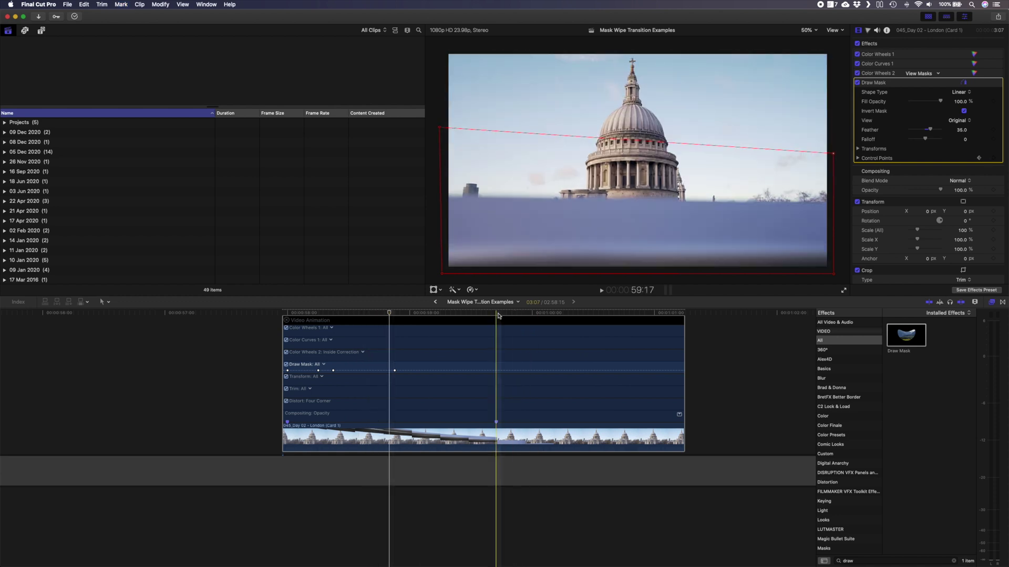
pyautogui.moveTo(834, 156); pyautogui.dragTo(832, 199)
pyautogui.moveTo(834, 269); pyautogui.dragTo(834, 275)
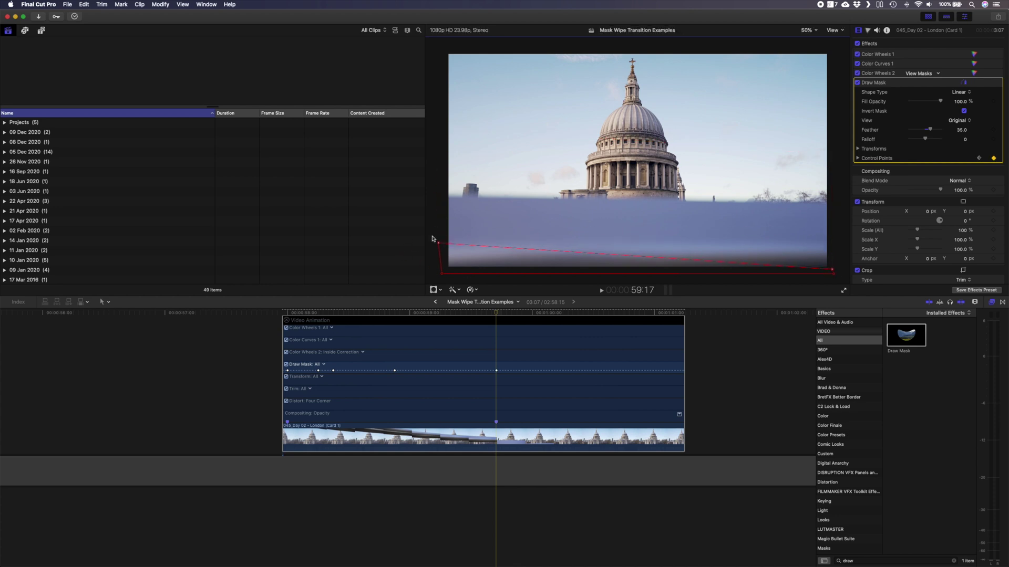
pyautogui.moveTo(438, 245); pyautogui.dragTo(439, 283)
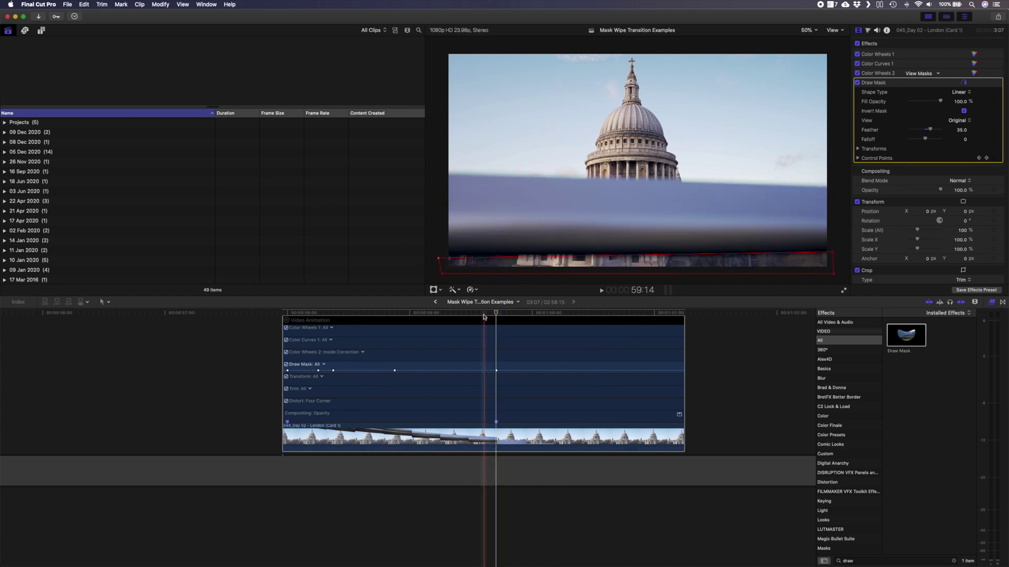
# Add keyframes adjusting the mask's left end at 59:07 and 59:12
pyautogui.click(447, 314)
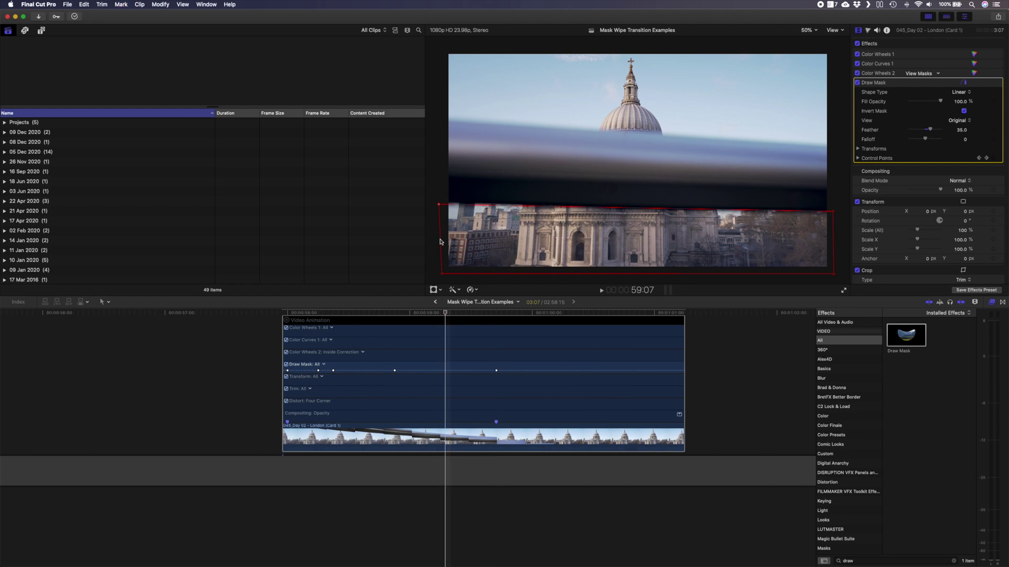
pyautogui.moveTo(442, 209); pyautogui.dragTo(443, 209)
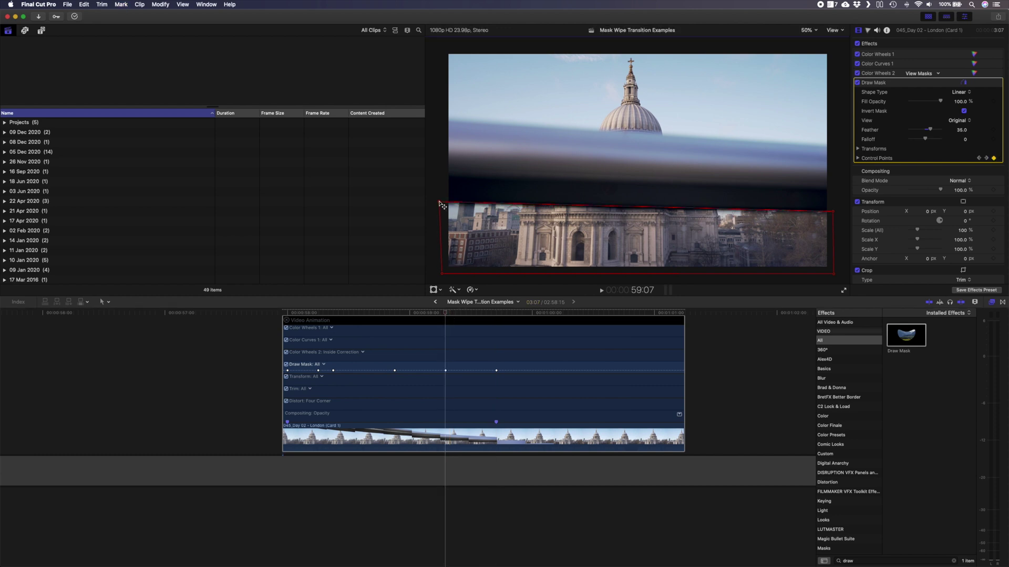
pyautogui.press('Left')
pyautogui.press('Left')
pyautogui.press('Left')
pyautogui.press('Left')
pyautogui.press('Left')
pyautogui.press('Left')
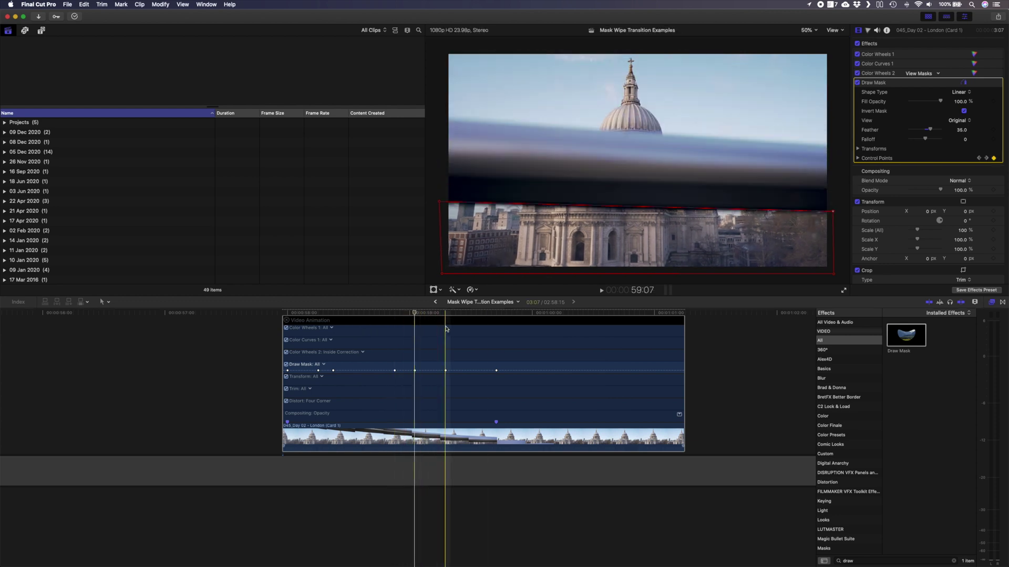
pyautogui.click(469, 330)
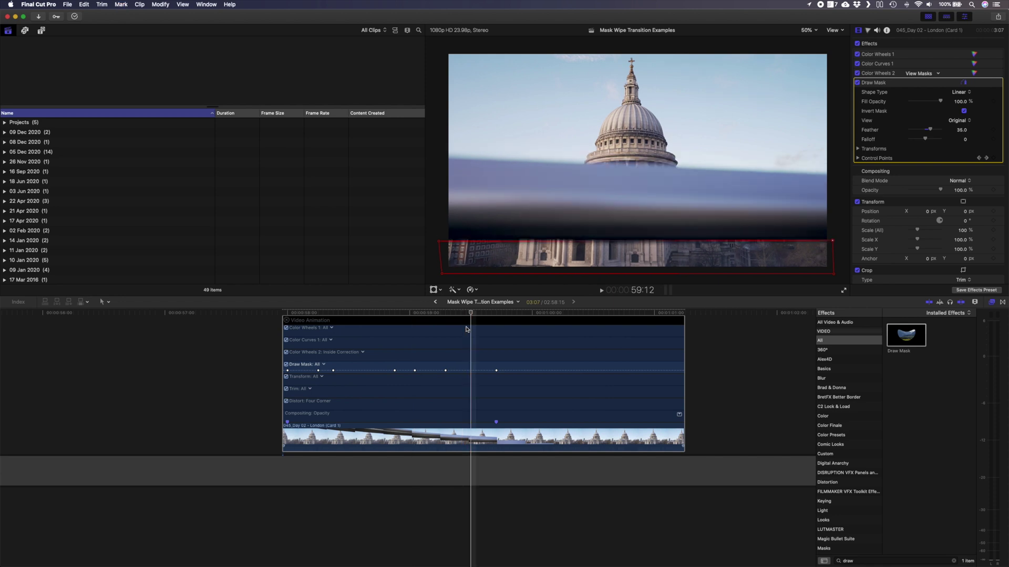
pyautogui.moveTo(442, 245); pyautogui.dragTo(440, 242)
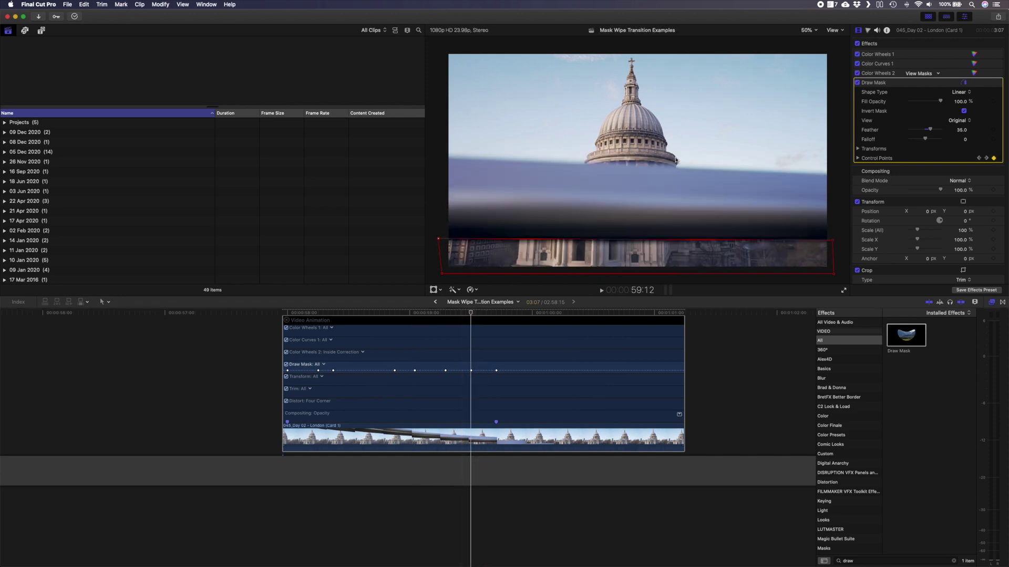
# Set the Draw Mask View to Composite and play the wipe from the clip's start
pyautogui.click(952, 123)
pyautogui.click(954, 132)
pyautogui.press('space')
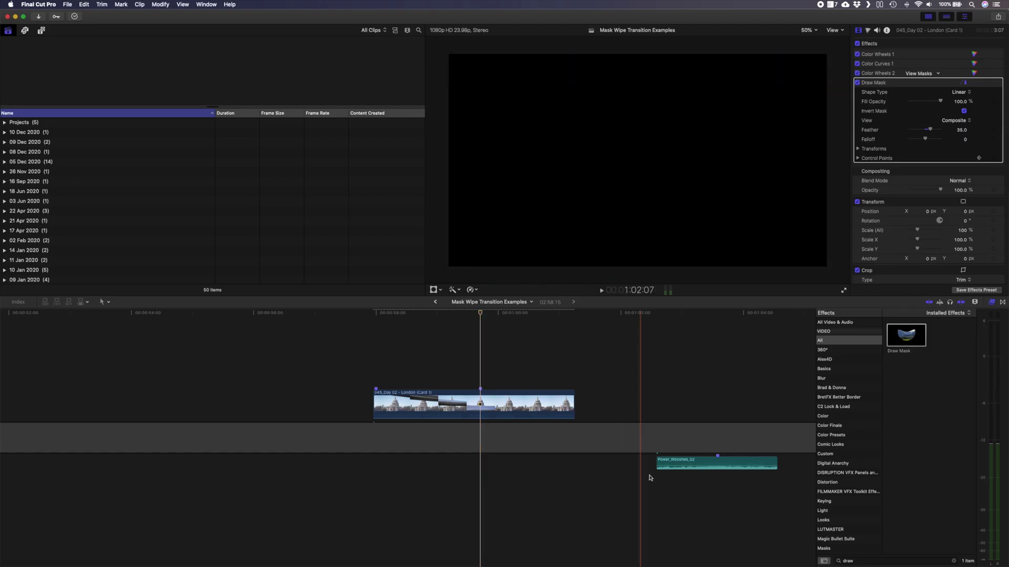
# Slide Power_Wooshes_02 left under the St Paul's clip and play the wipe with the whoosh
pyautogui.moveTo(688, 465); pyautogui.dragTo(474, 463)
pyautogui.click(539, 463)
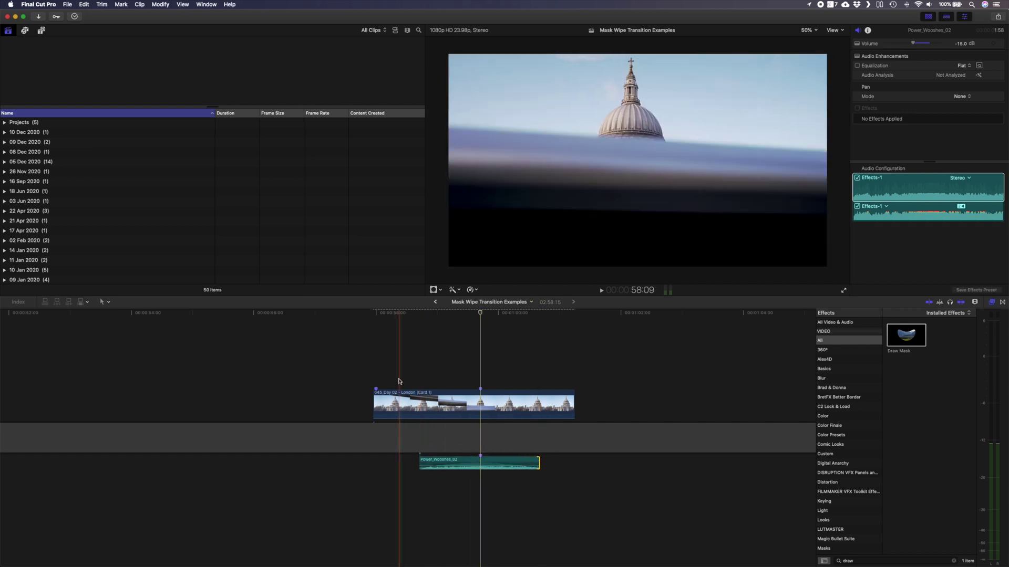
pyautogui.press('space')
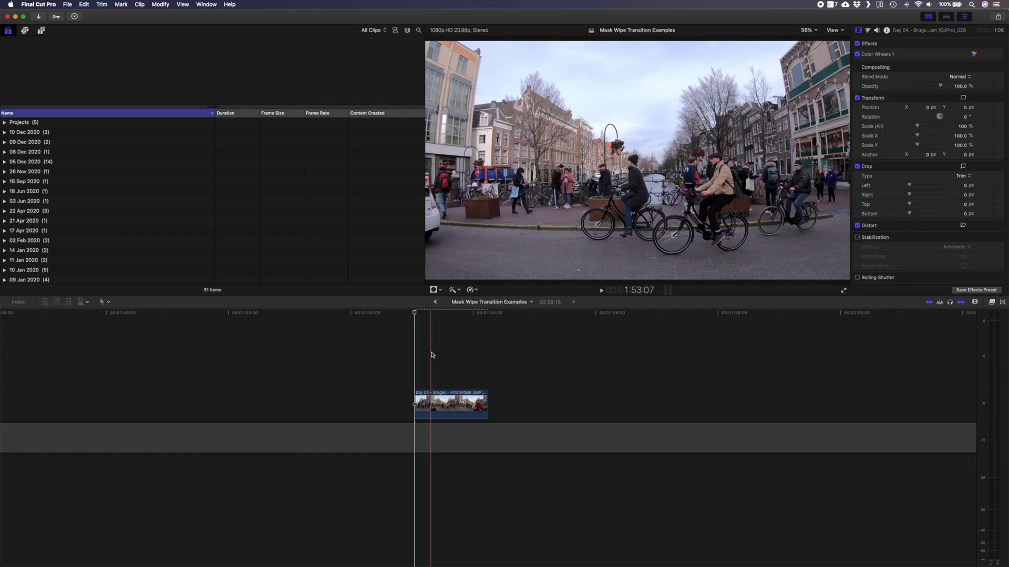
# Put the playhead at 1:53:21 in the Bruges clip and open the Effects browser
pyautogui.click(468, 355)
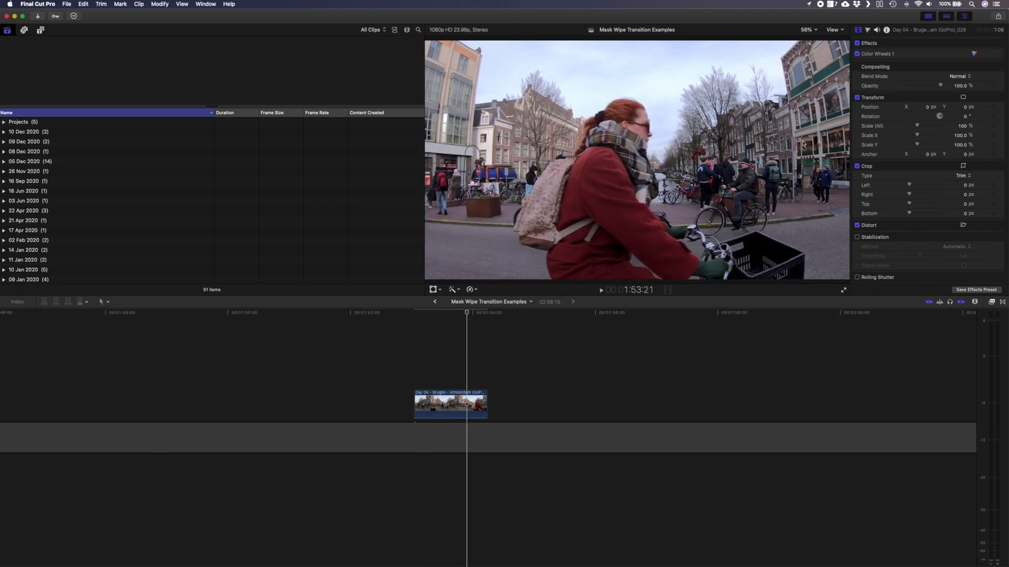
pyautogui.press('super+5')
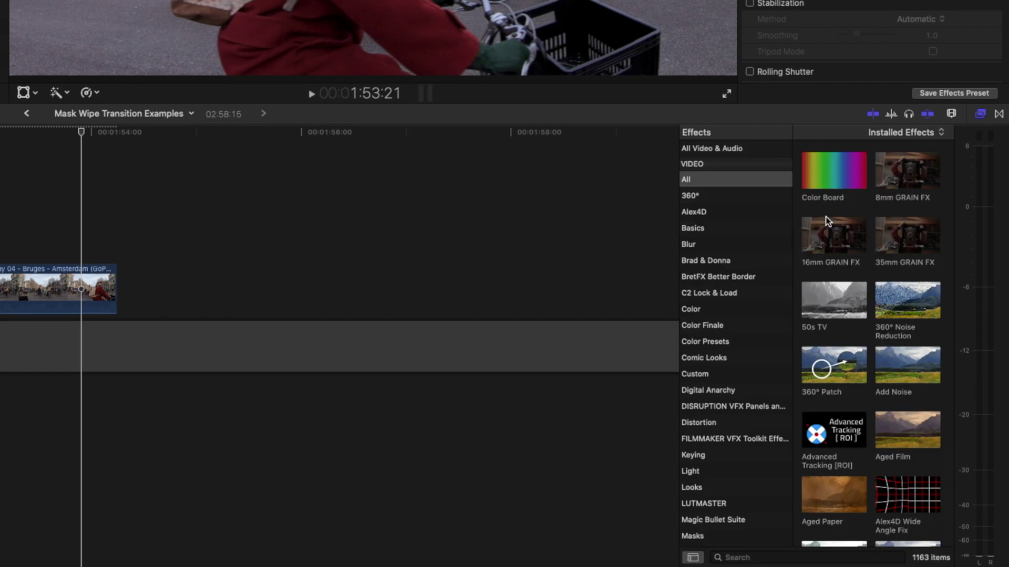
# Apply Alex4D Wide Angle Fix with a Custom lens at 0.1 angle, then scale the shot to 137%
pyautogui.click(705, 216)
pyautogui.moveTo(822, 188); pyautogui.dragTo(95, 289)
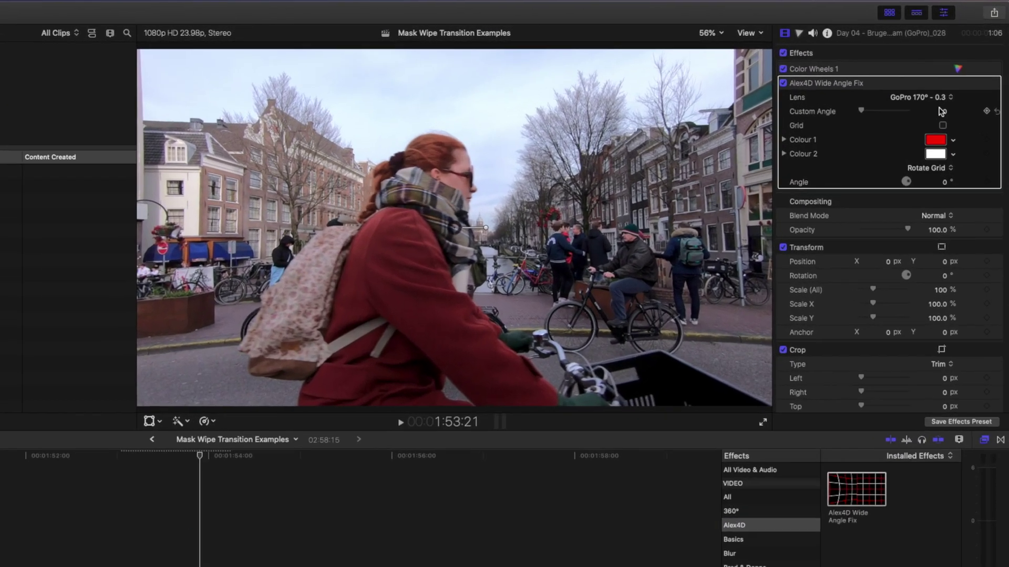
pyautogui.click(955, 74)
pyautogui.click(940, 82)
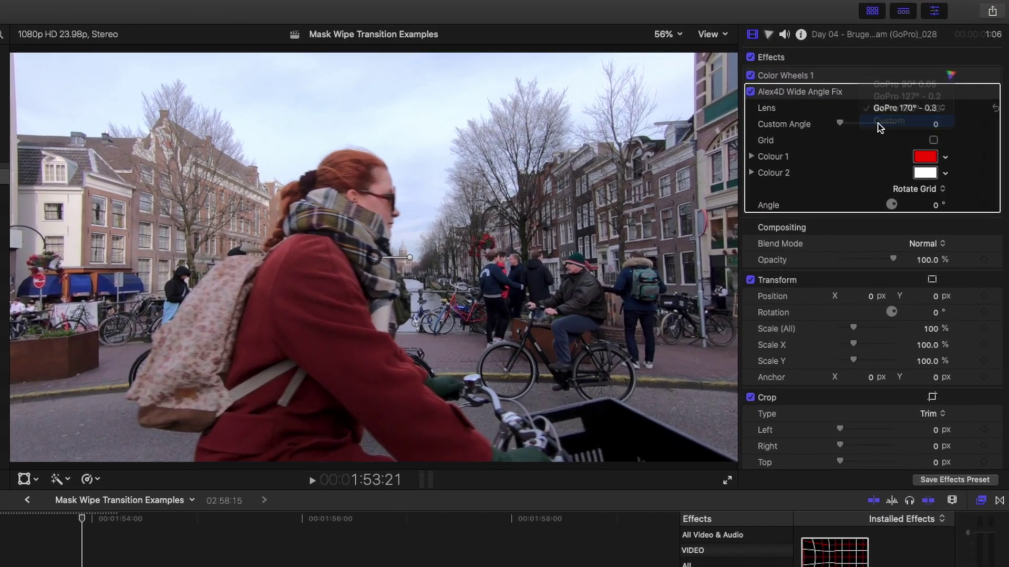
pyautogui.moveTo(841, 122); pyautogui.dragTo(845, 121)
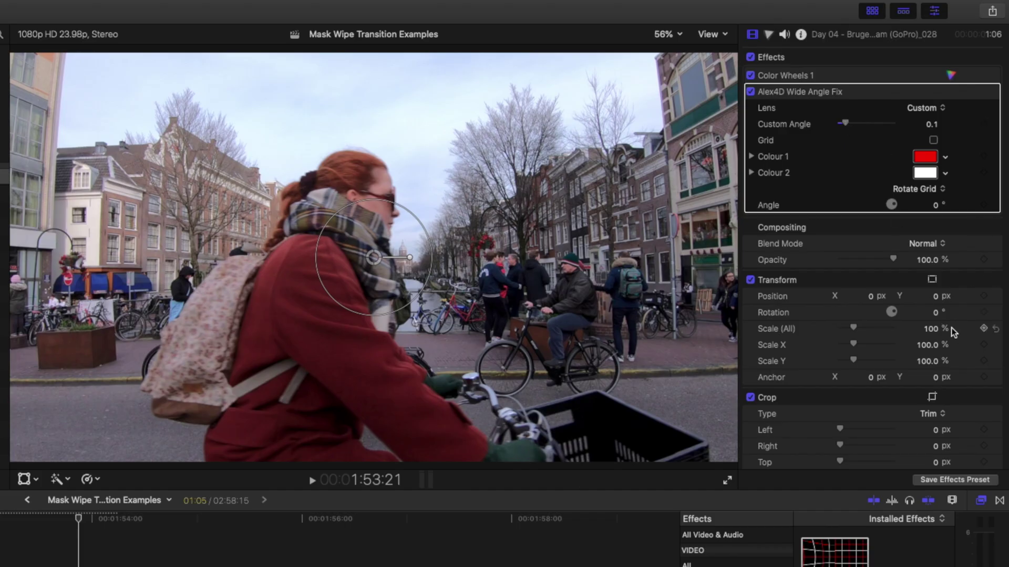
pyautogui.moveTo(931, 329); pyautogui.dragTo(935, 256)
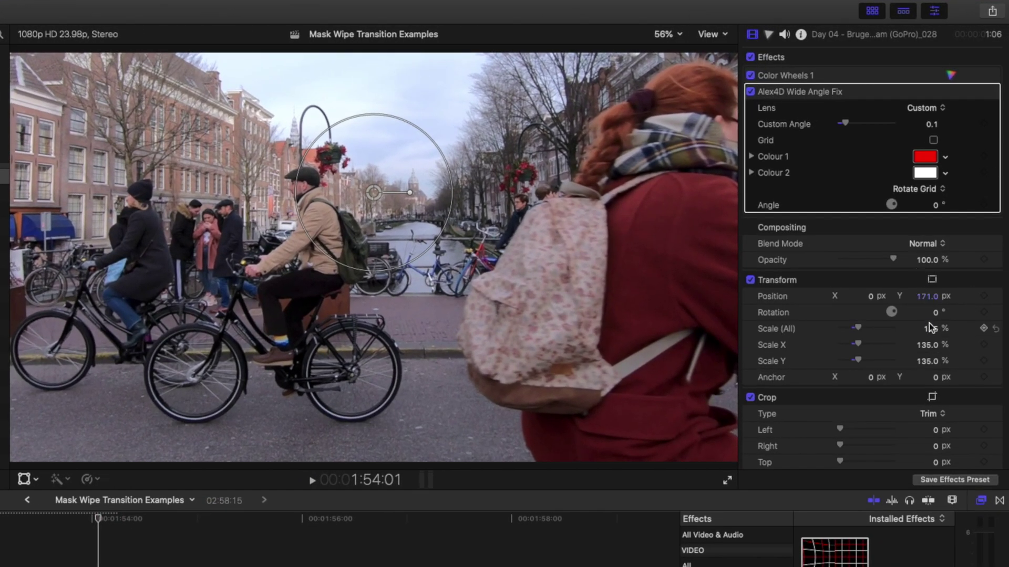
pyautogui.moveTo(931, 327); pyautogui.dragTo(926, 281)
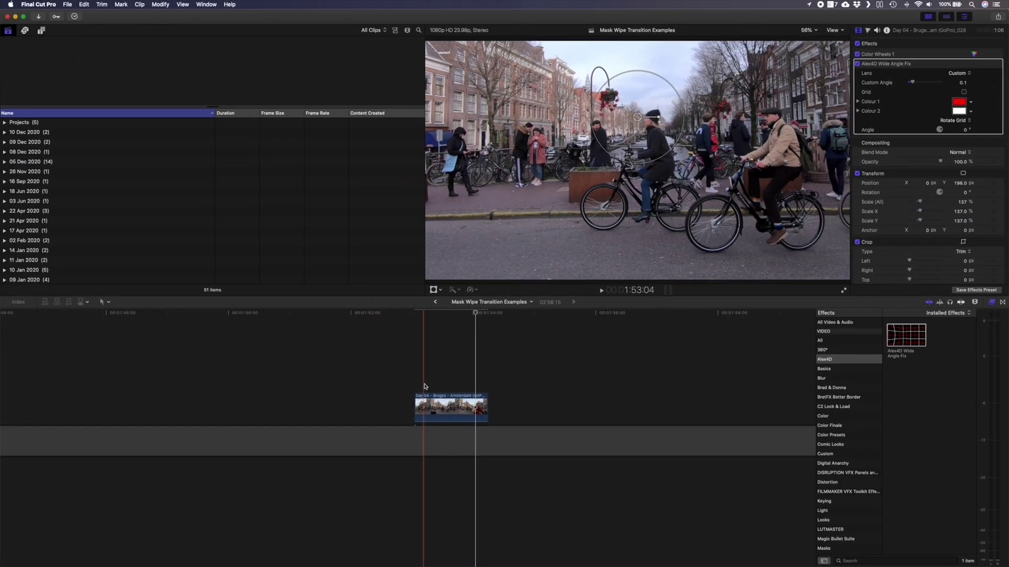
# Set the playhead near 1:53:19 and step frames to where the cyclist fills the right side
pyautogui.click(462, 380)
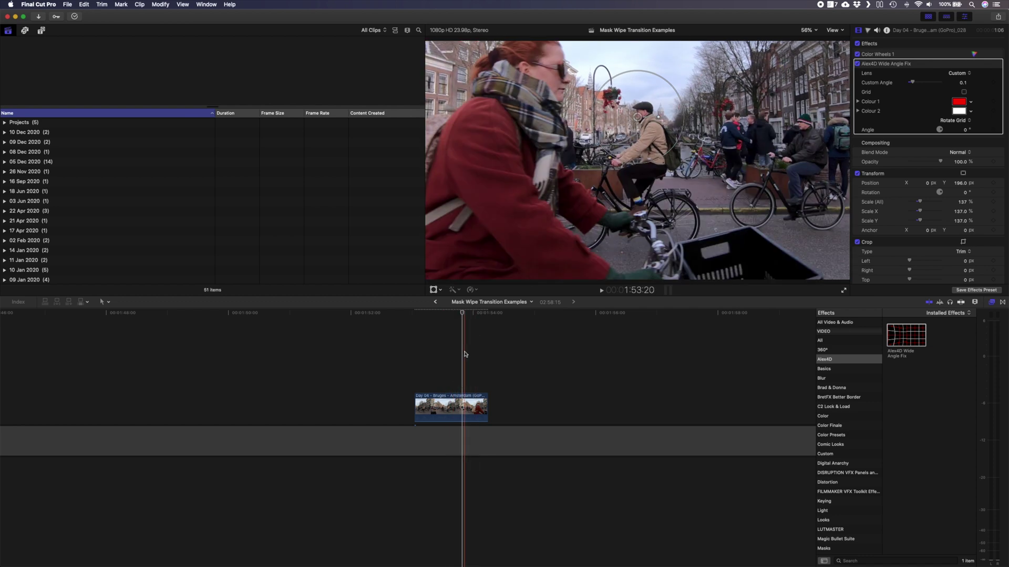
pyautogui.press('Left')
pyautogui.press('Left')
pyautogui.press('Right')
pyautogui.press('Right')
pyautogui.press('Right')
pyautogui.press('Right')
pyautogui.press('Right')
pyautogui.press('Right')
pyautogui.press('Right')
pyautogui.press('Right')
pyautogui.press('Right')
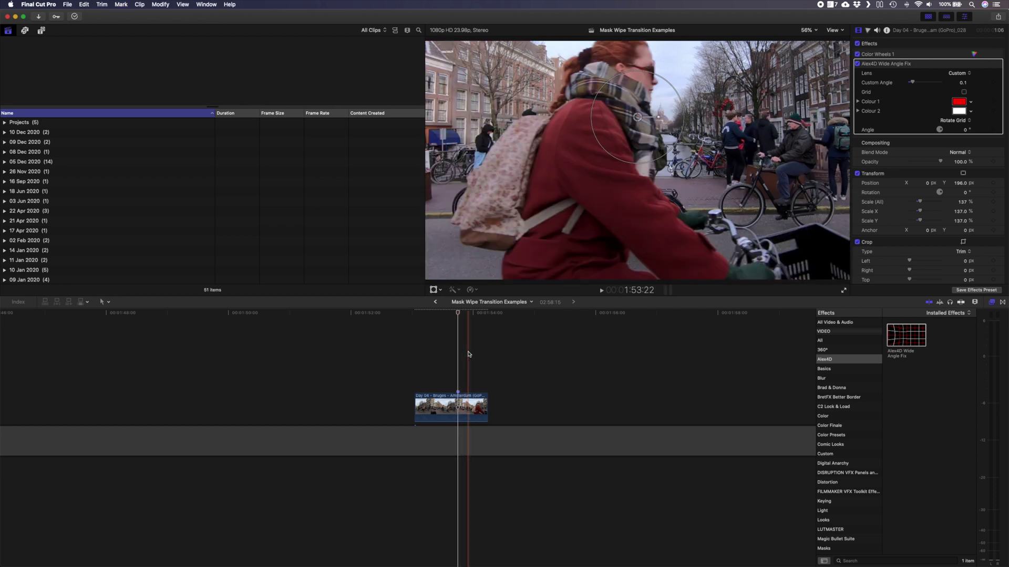
pyautogui.press('Right')
pyautogui.press('Right')
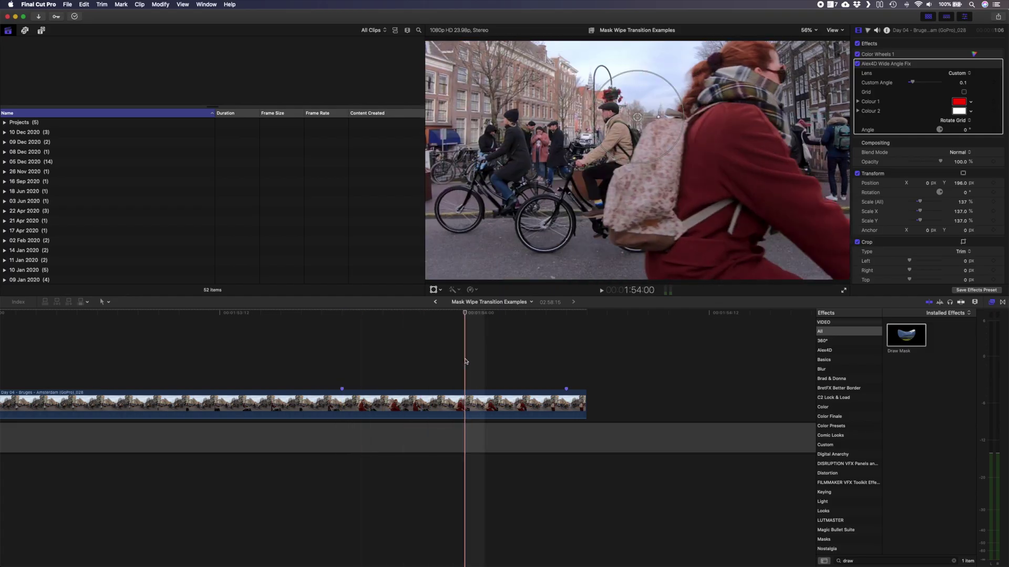
# Apply Draw Mask to the Bruges clip and set the viewer to 50%
pyautogui.click(499, 404)
pyautogui.moveTo(914, 329); pyautogui.dragTo(472, 404)
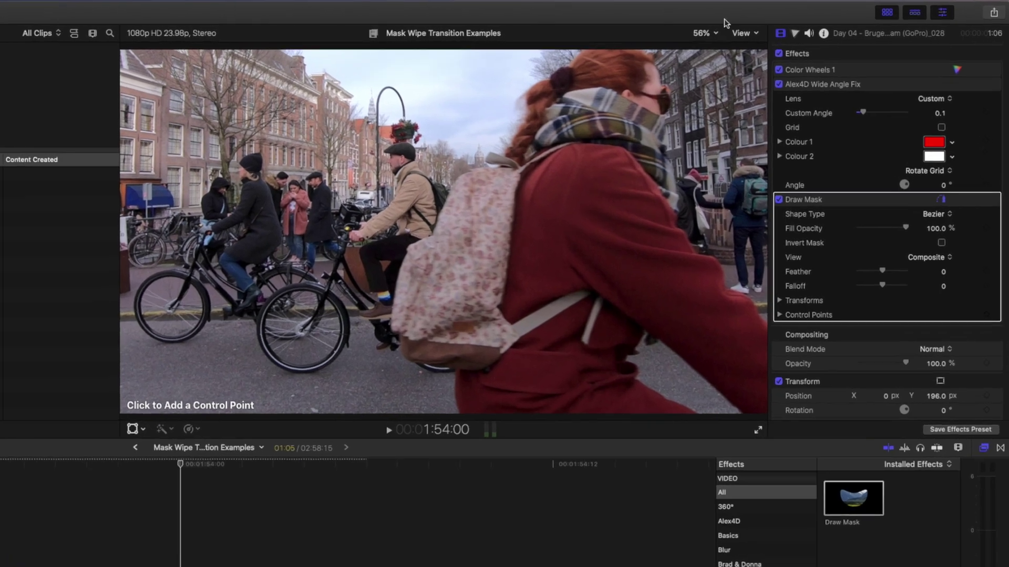
pyautogui.click(809, 30)
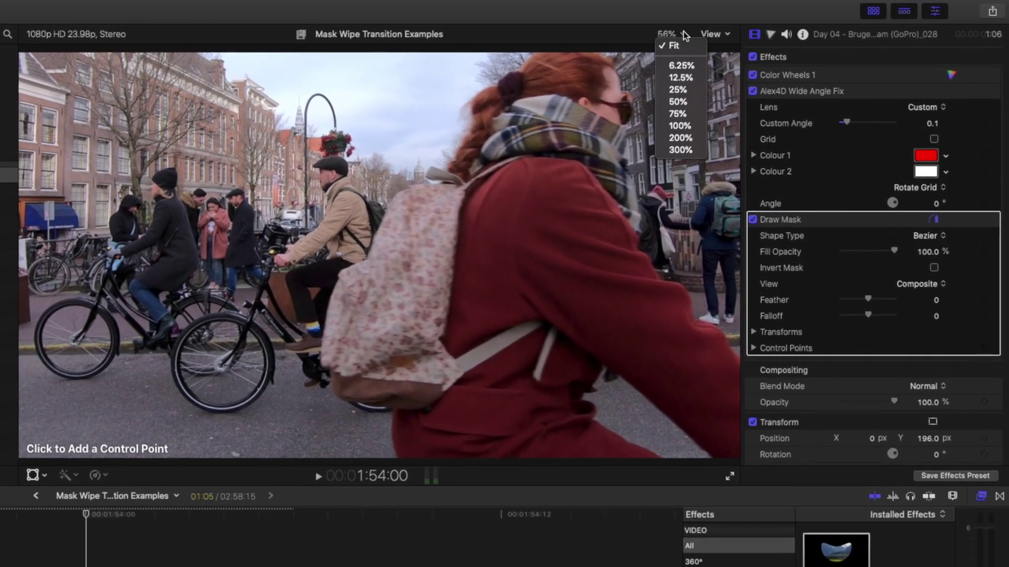
pyautogui.click(682, 105)
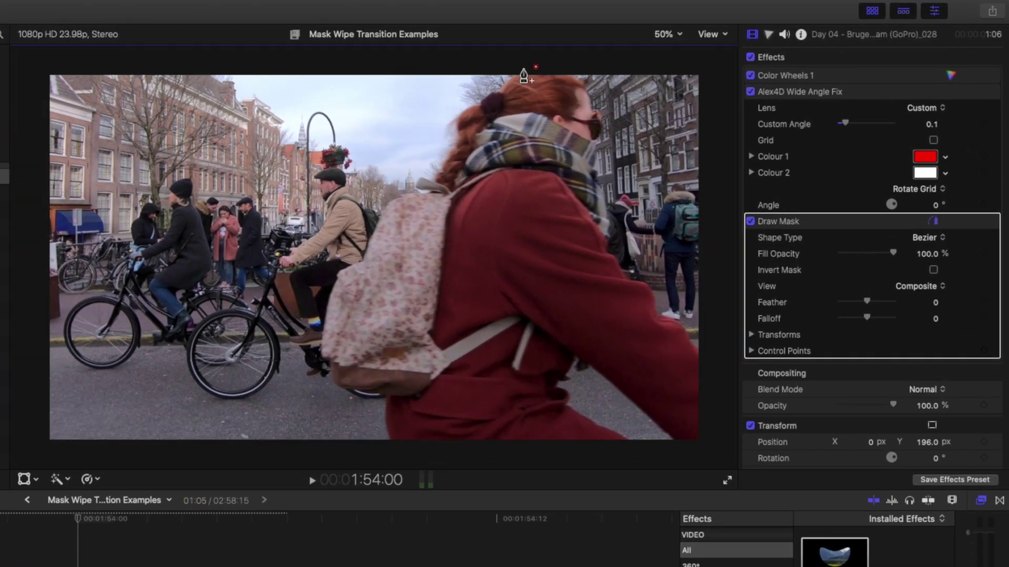
# Place Bezier mask points along the cyclist's hair and down her backpack edge
pyautogui.click(501, 89)
pyautogui.click(448, 158)
pyautogui.click(439, 175)
pyautogui.click(425, 195)
pyautogui.press('super+equal')
pyautogui.click(345, 265)
pyautogui.click(305, 285)
pyautogui.click(289, 325)
pyautogui.scroll(-5, 289, 325)
pyautogui.click(283, 360)
pyautogui.click(341, 373)
pyautogui.click(379, 428)
pyautogui.click(397, 452)
# Add points at the frame's bottom-left, bottom-right and top-right, closing the mask
pyautogui.press('super+minus')
pyautogui.click(401, 454)
pyautogui.click(709, 454)
pyautogui.click(709, 68)
pyautogui.click(536, 67)
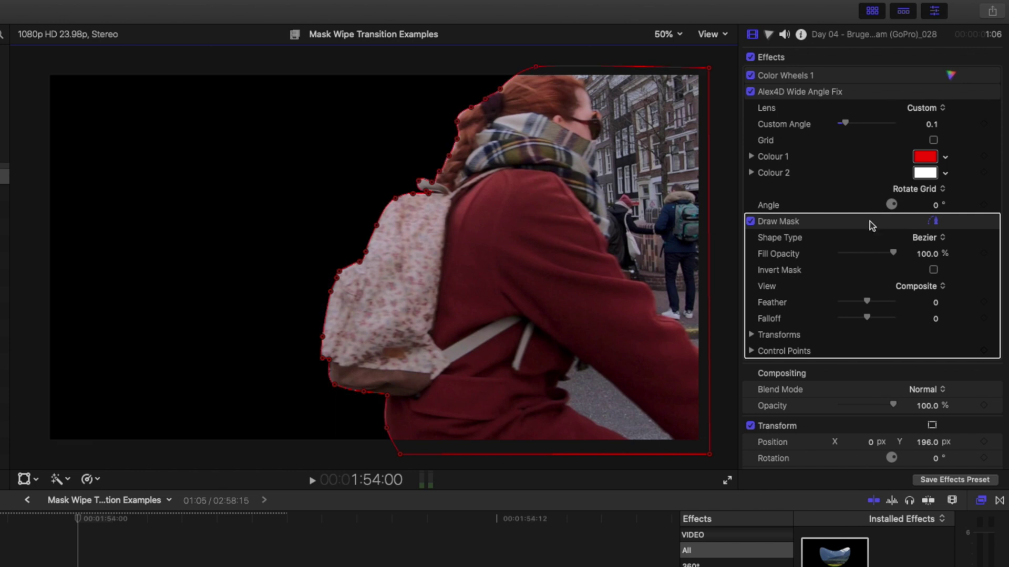
# Set the mask feather to 10 and switch the mask view to Original
pyautogui.click(936, 303)
pyautogui.press('Return')
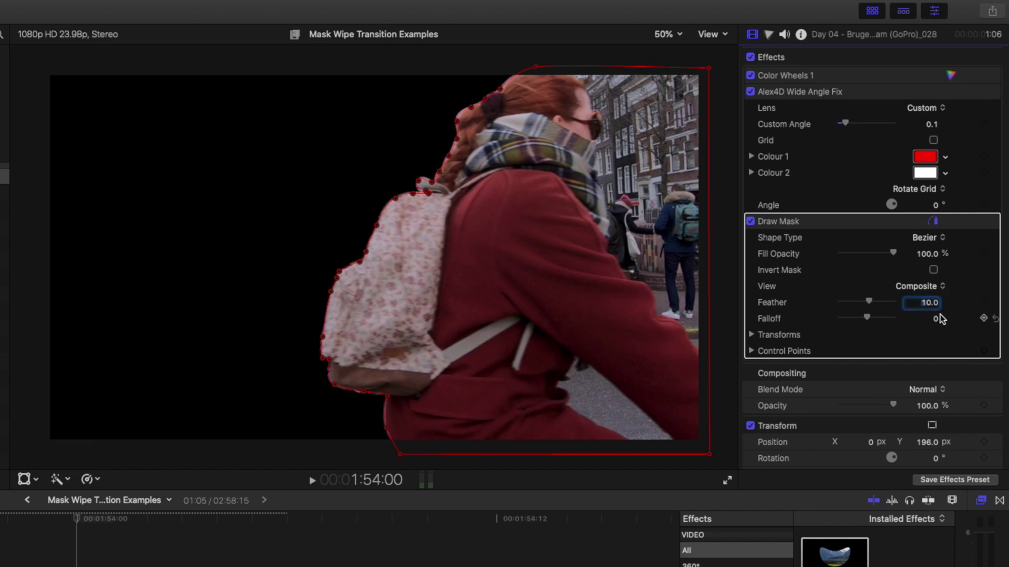
pyautogui.click(930, 288)
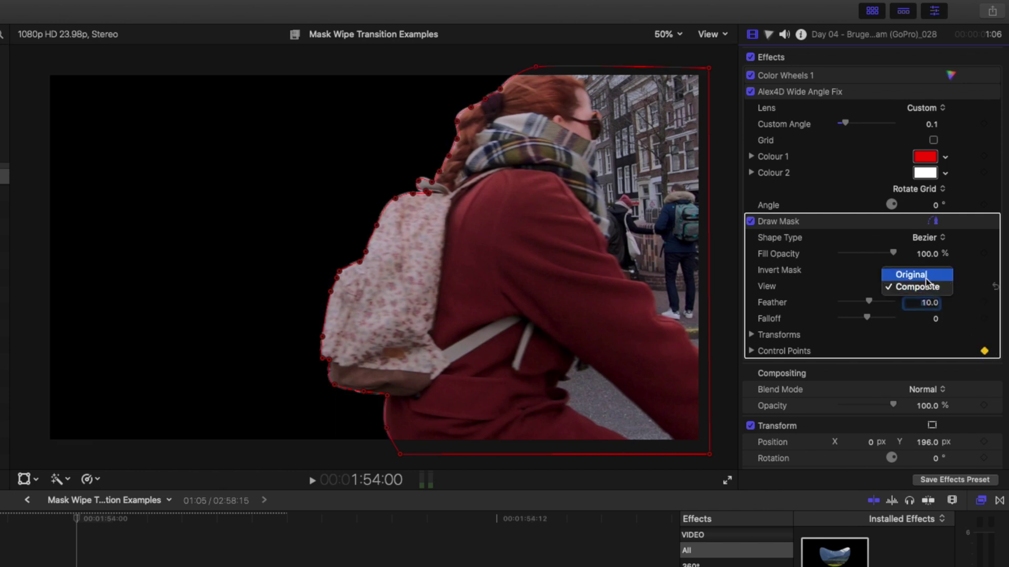
pyautogui.click(927, 273)
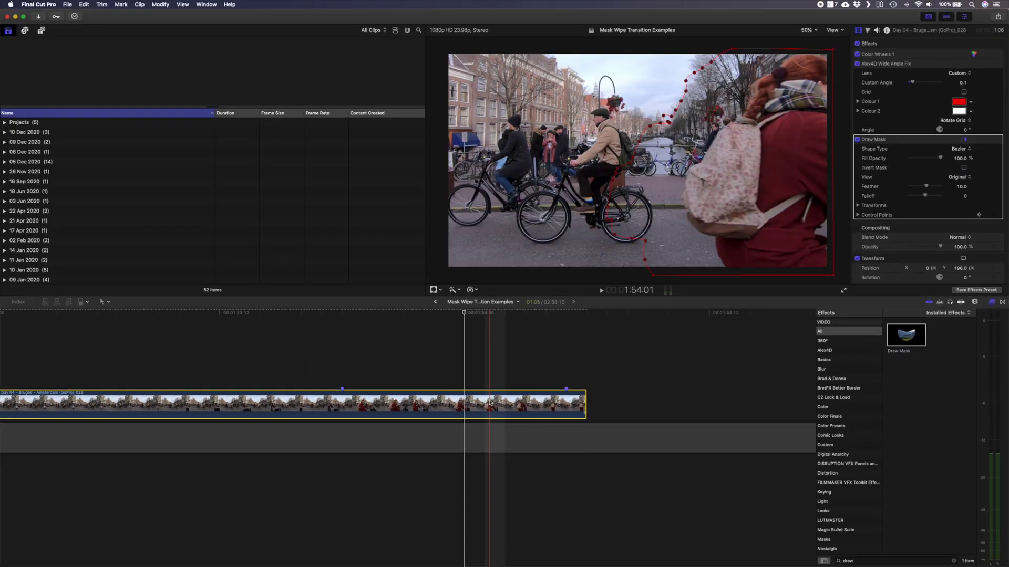
# In Video Animation, pull out the top point's curve handles and move the edge points off the left
pyautogui.hotkey('ctrl', 'v')
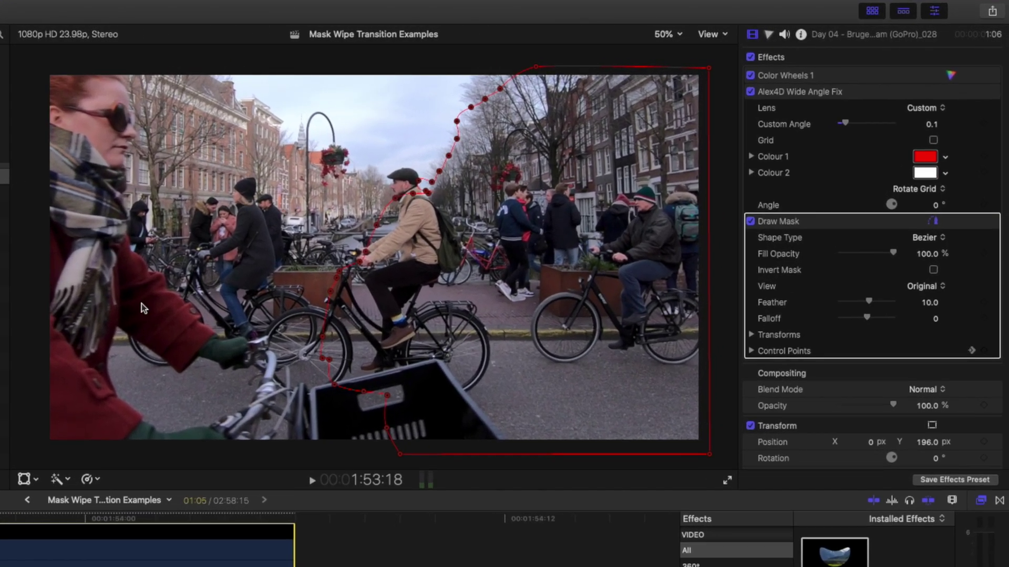
pyautogui.moveTo(536, 67); pyautogui.dragTo(502, 88)
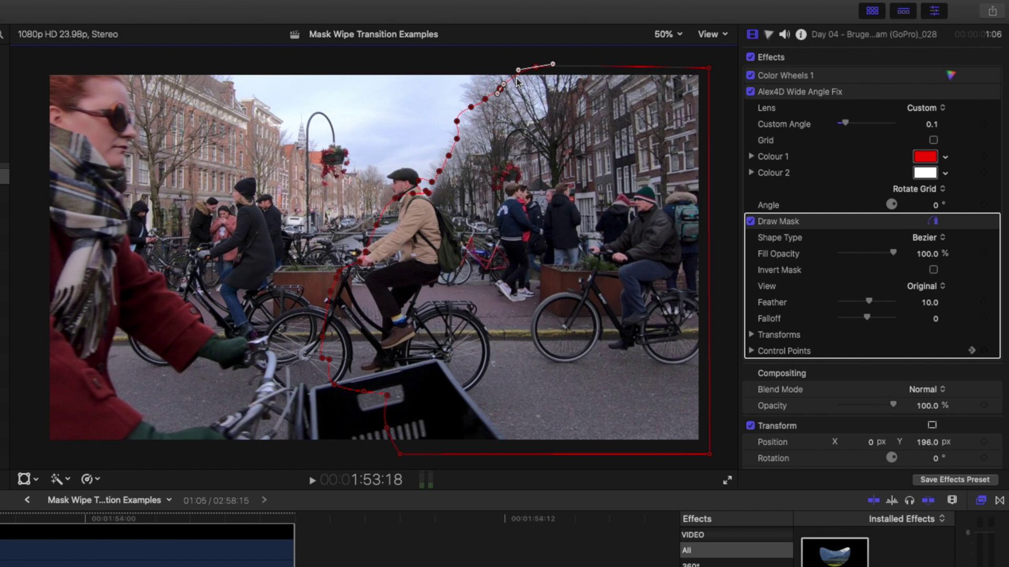
pyautogui.moveTo(574, 60); pyautogui.dragTo(277, 468)
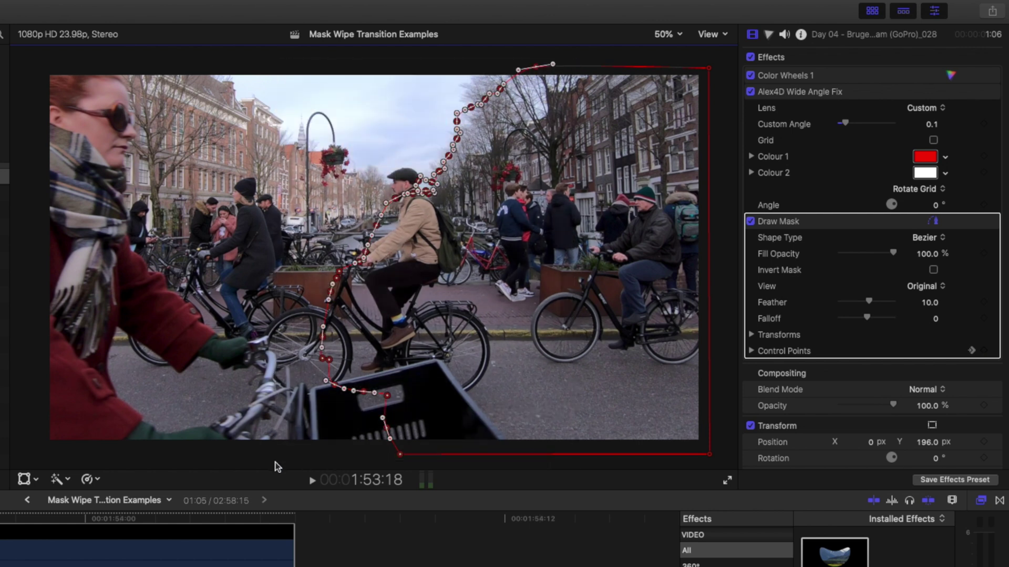
pyautogui.moveTo(489, 103); pyautogui.dragTo(376, 71)
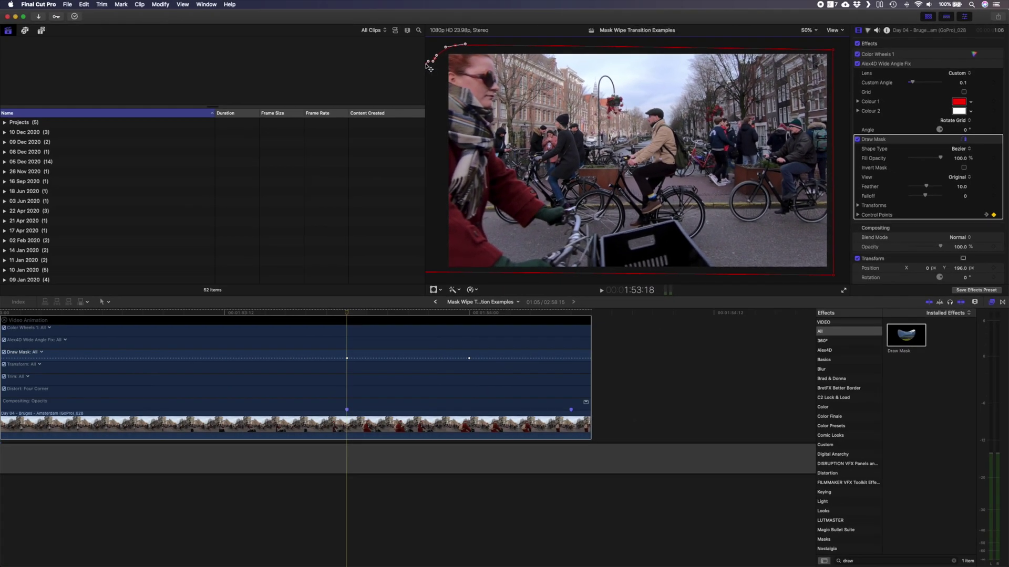
# Reshape the mask around the woman at 1:53:21 and 1:53:23
pyautogui.press('Right')
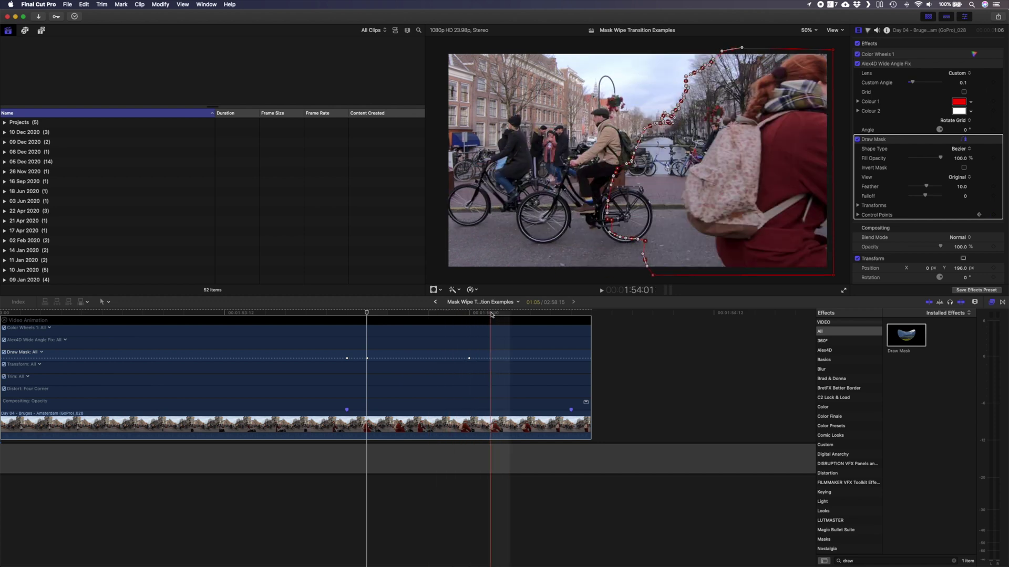
pyautogui.click(408, 314)
pyautogui.moveTo(516, 243); pyautogui.dragTo(520, 246)
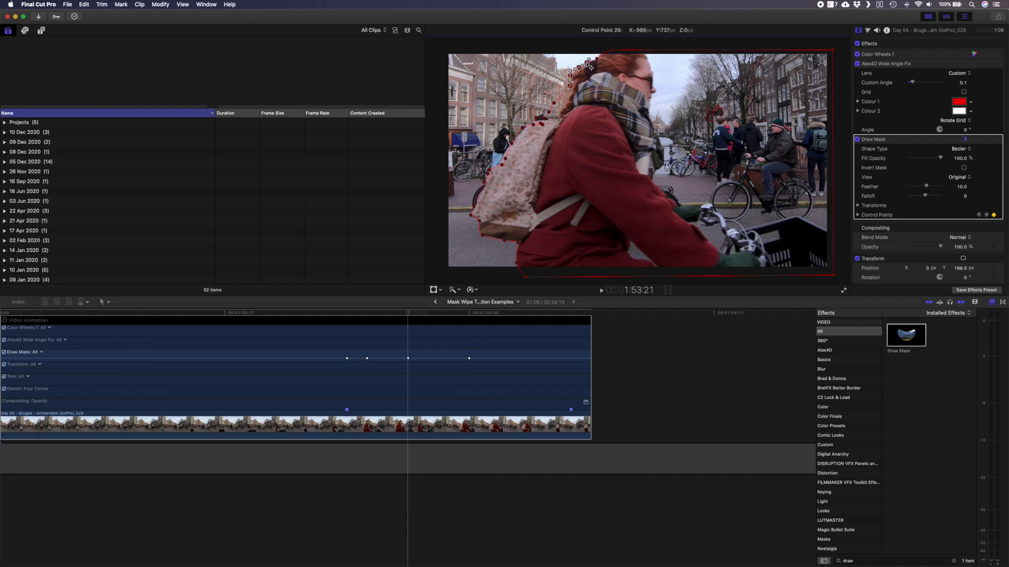
pyautogui.press('Left')
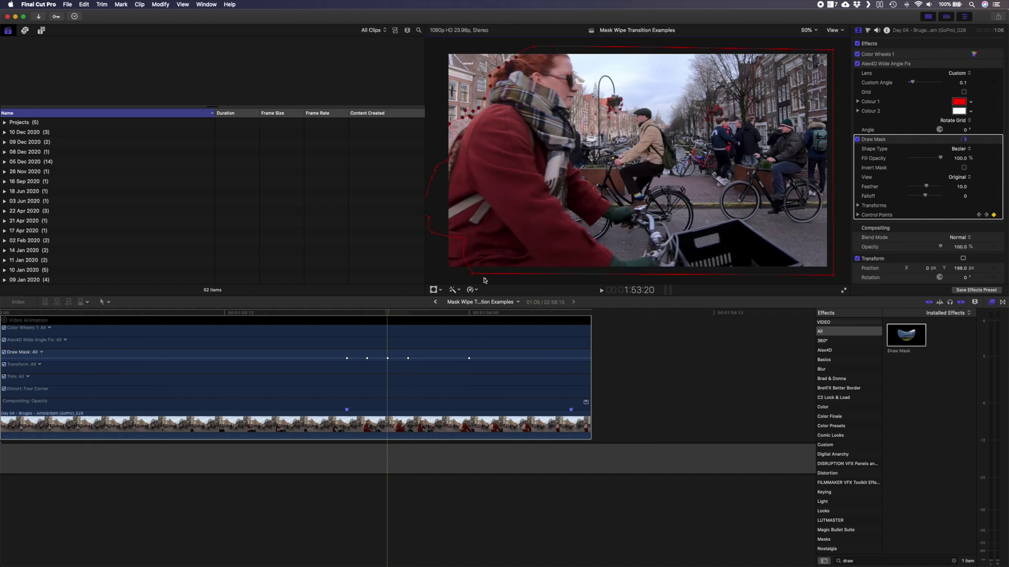
pyautogui.press('Right')
pyautogui.press('Right')
pyautogui.press('Right')
pyautogui.moveTo(601, 257); pyautogui.dragTo(605, 265)
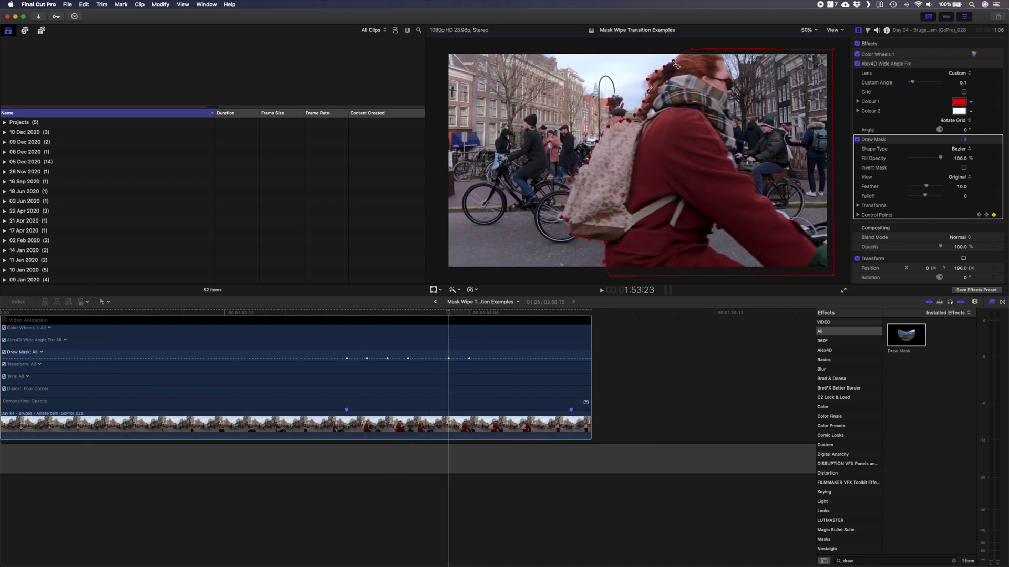
pyautogui.press('Left')
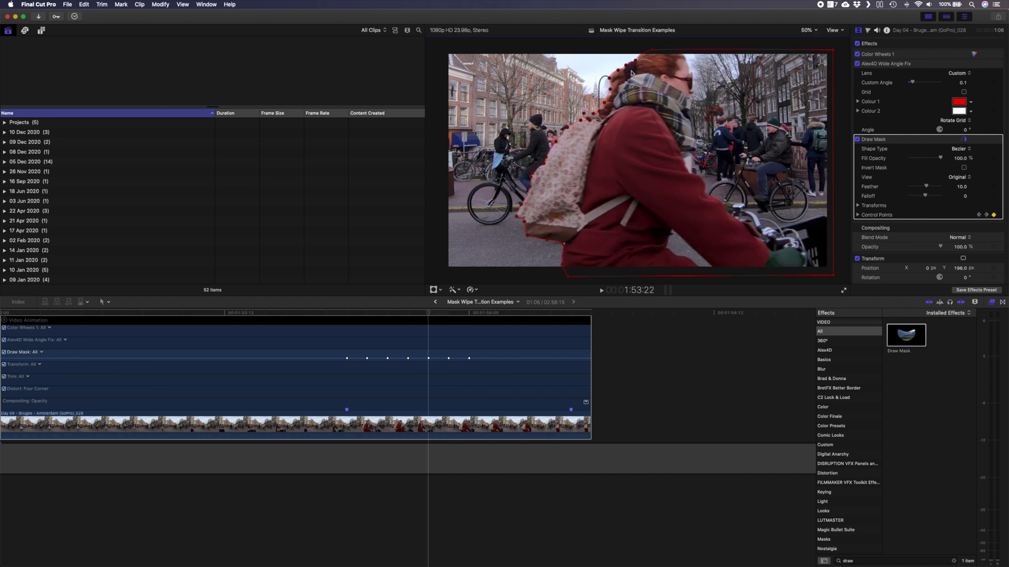
# Keyframe the mask points onto the backpack edge from 1:54:01 frame by frame past 1:54:05
pyautogui.press('Right')
pyautogui.press('Right')
pyautogui.press('Right')
pyautogui.press('Right')
pyautogui.press('Right')
pyautogui.press('Right')
pyautogui.press('Right')
pyautogui.moveTo(733, 295); pyautogui.dragTo(752, 297)
pyautogui.moveTo(640, 145); pyautogui.dragTo(699, 146)
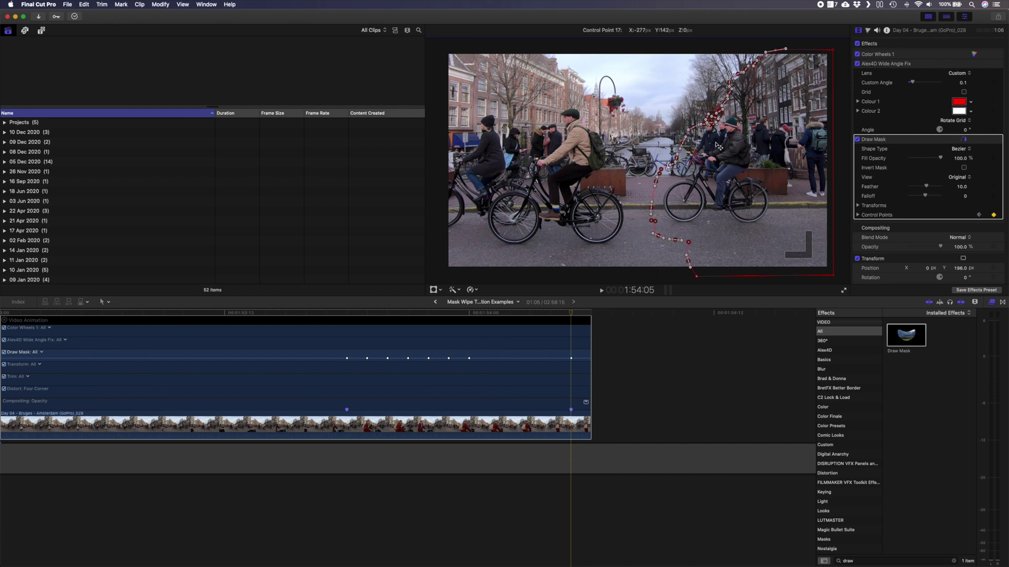
pyautogui.press('Left')
pyautogui.press('Left')
pyautogui.press('Left')
pyautogui.press('Left')
pyautogui.moveTo(712, 255); pyautogui.dragTo(719, 260)
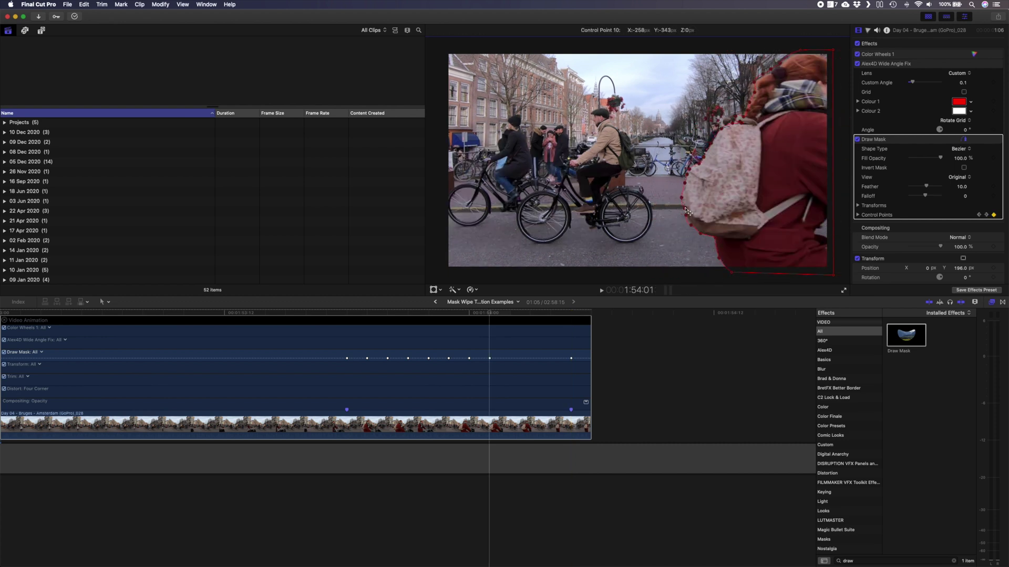
pyautogui.press('Right')
pyautogui.moveTo(752, 104); pyautogui.dragTo(787, 103)
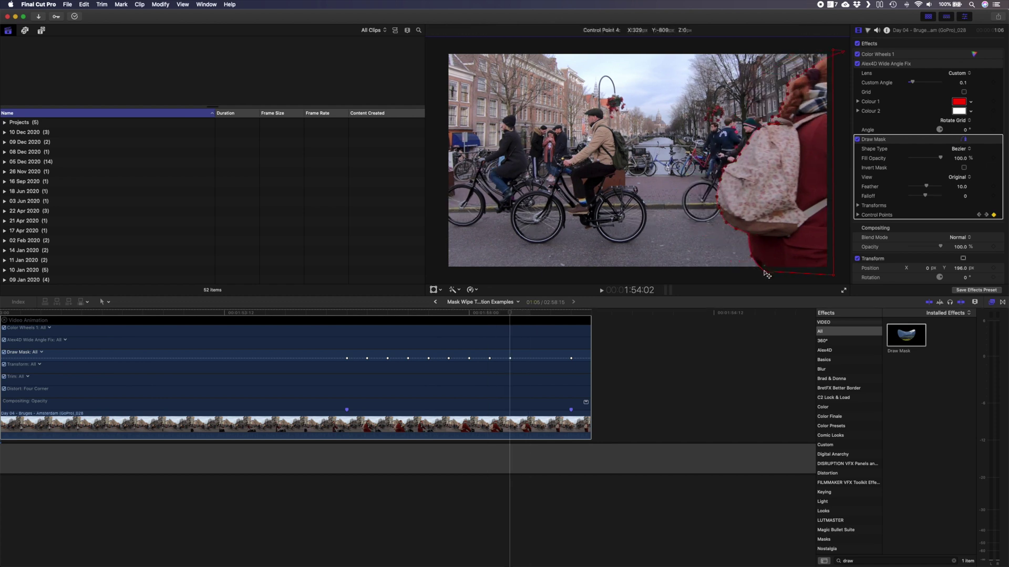
pyautogui.press('Right')
pyautogui.moveTo(754, 261); pyautogui.dragTo(783, 234)
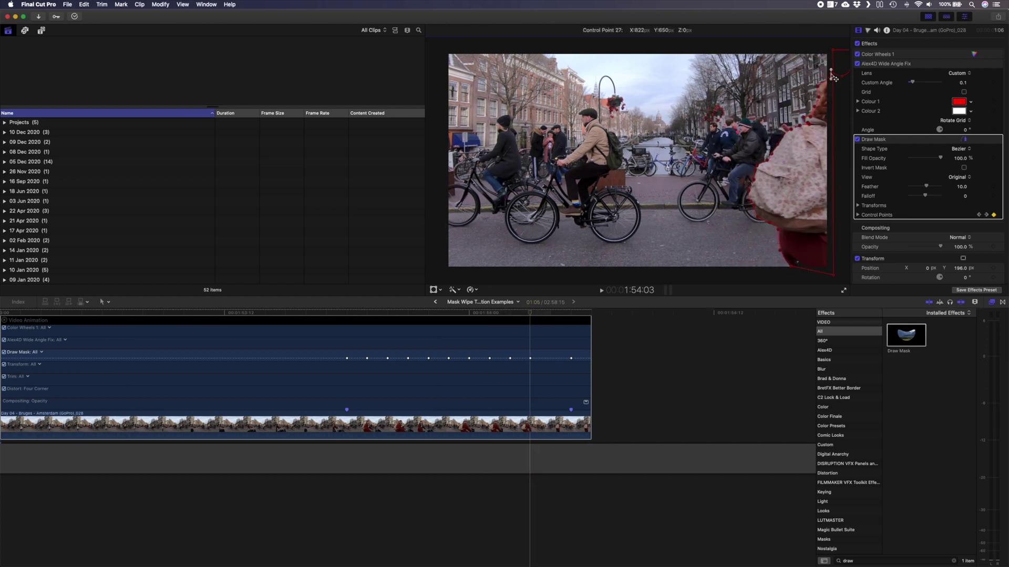
# Step back to 1:53:23 and scrub a few frames to check the mask tracking
pyautogui.press('Right')
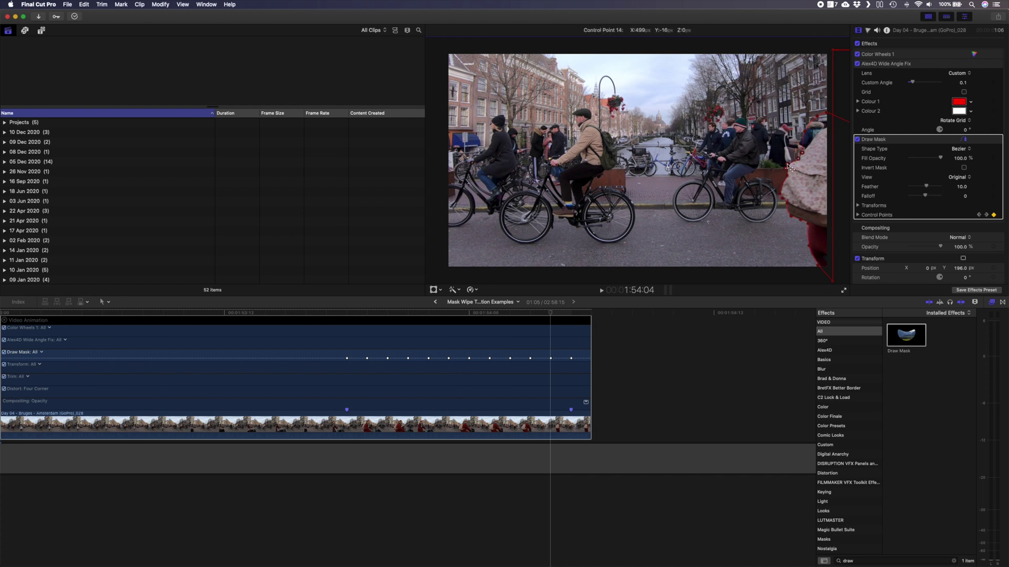
pyautogui.click(448, 313)
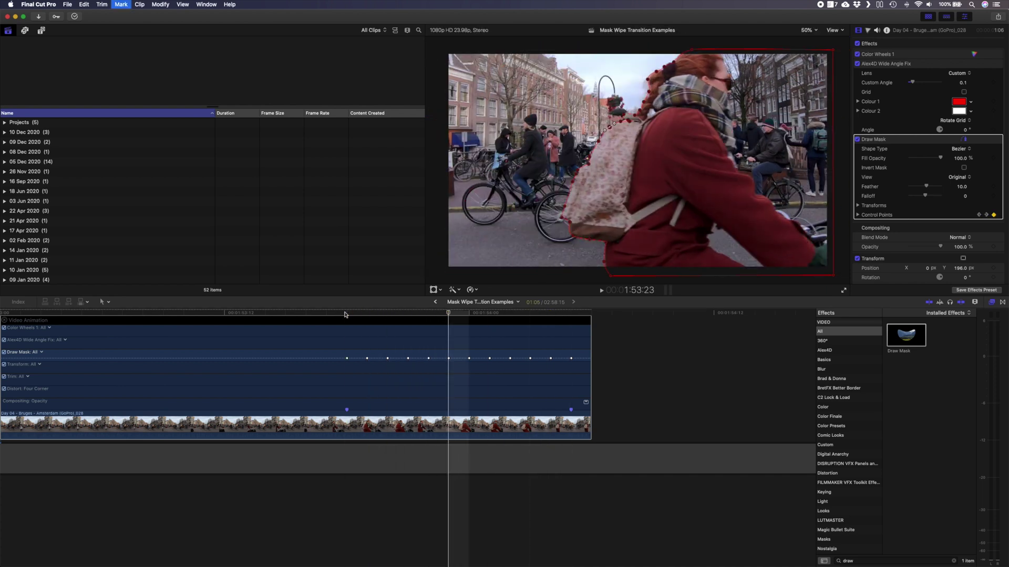
pyautogui.press('Right')
pyautogui.press('Right')
pyautogui.press('Right')
pyautogui.press('Right')
pyautogui.press('Left')
pyautogui.press('Left')
pyautogui.press('Left')
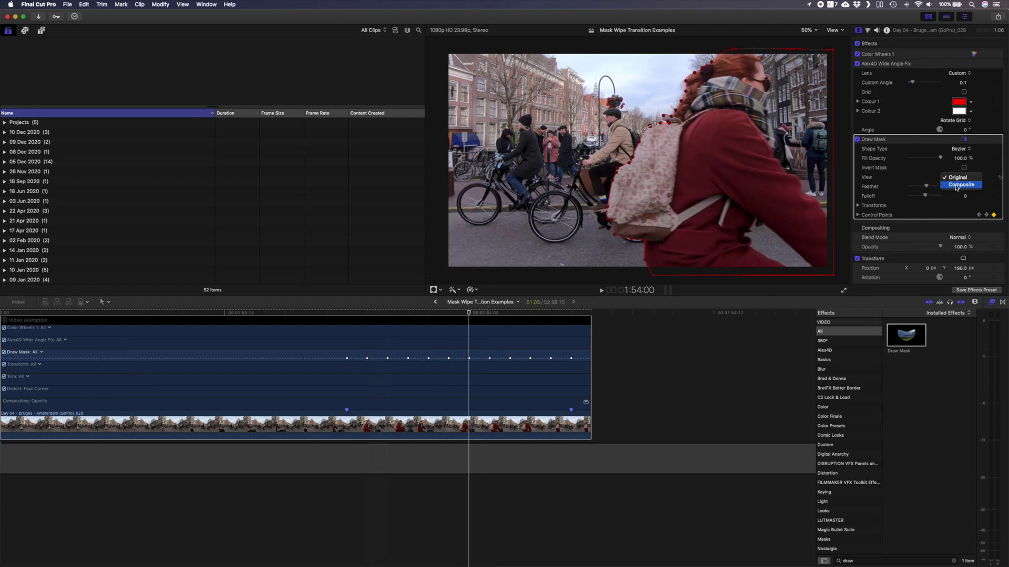
# Set the mask view back to Composite and play back the masked wipe
pyautogui.click(961, 185)
pyautogui.press('super+minus')
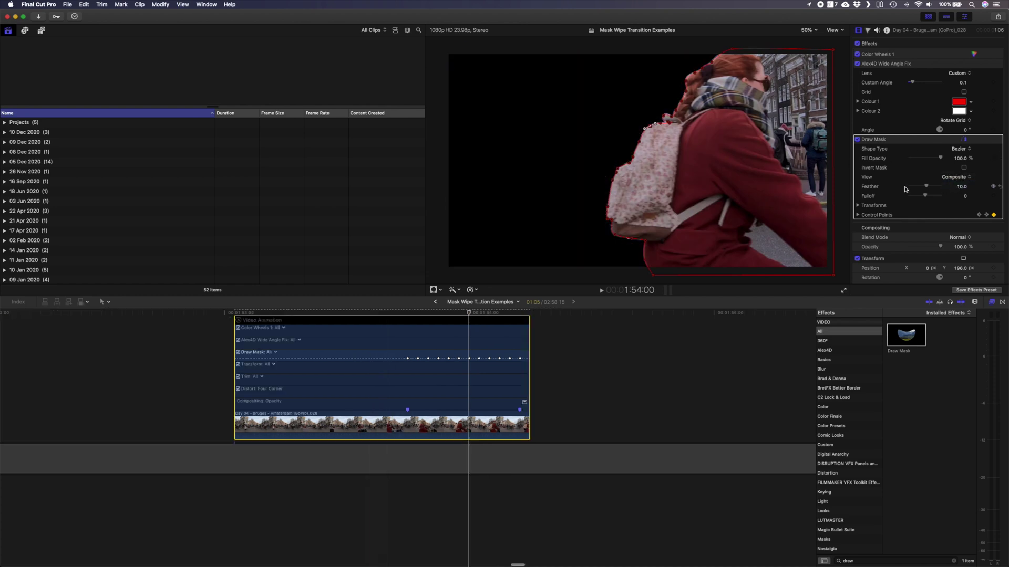
pyautogui.press('space')
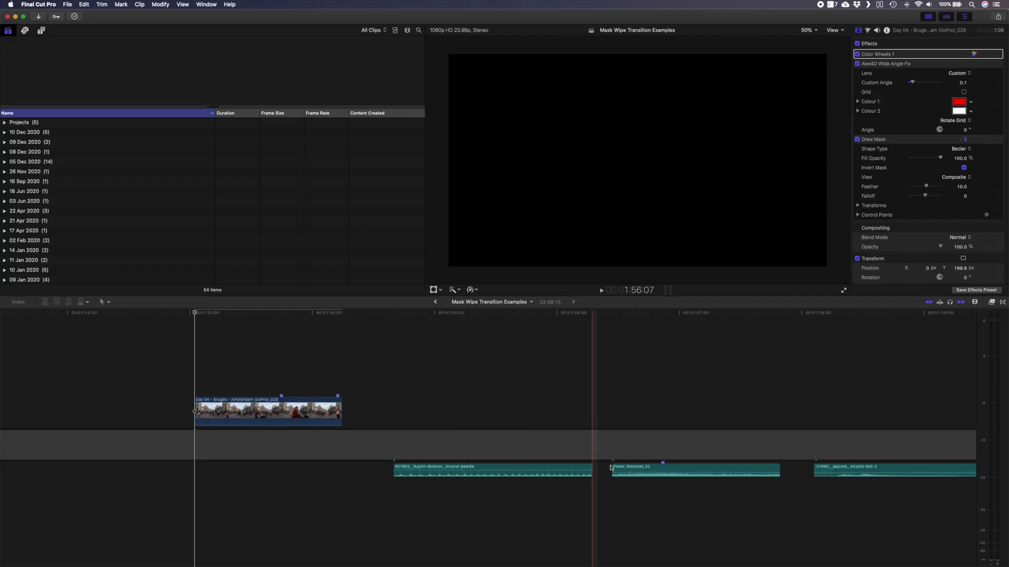
# Position the Power_Wooshes_02, bicycle bell and bicycle pedalling sounds under the wipe
pyautogui.moveTo(642, 469); pyautogui.dragTo(306, 504)
pyautogui.moveTo(825, 470); pyautogui.dragTo(242, 504)
pyautogui.moveTo(454, 467); pyautogui.dragTo(260, 472)
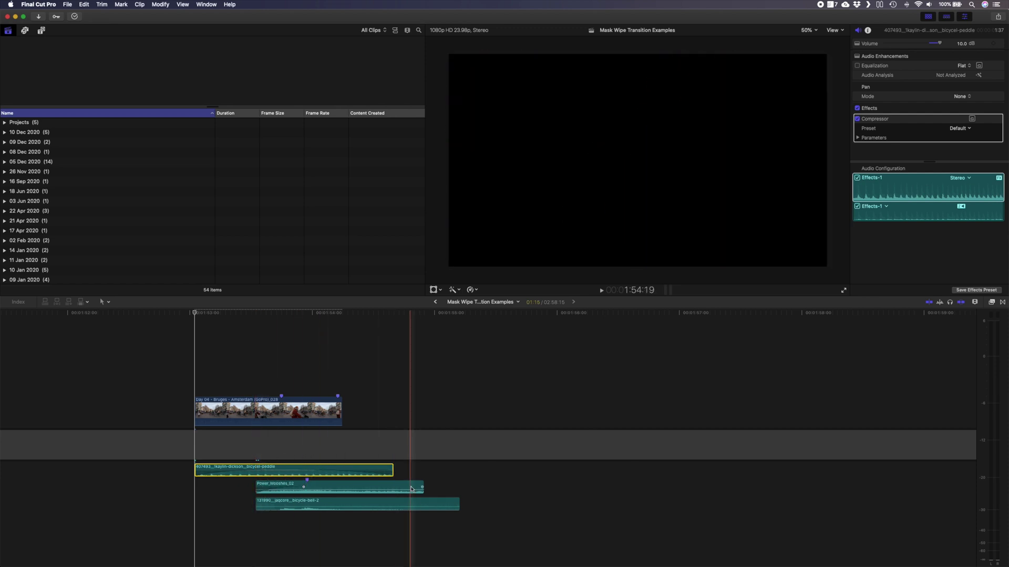